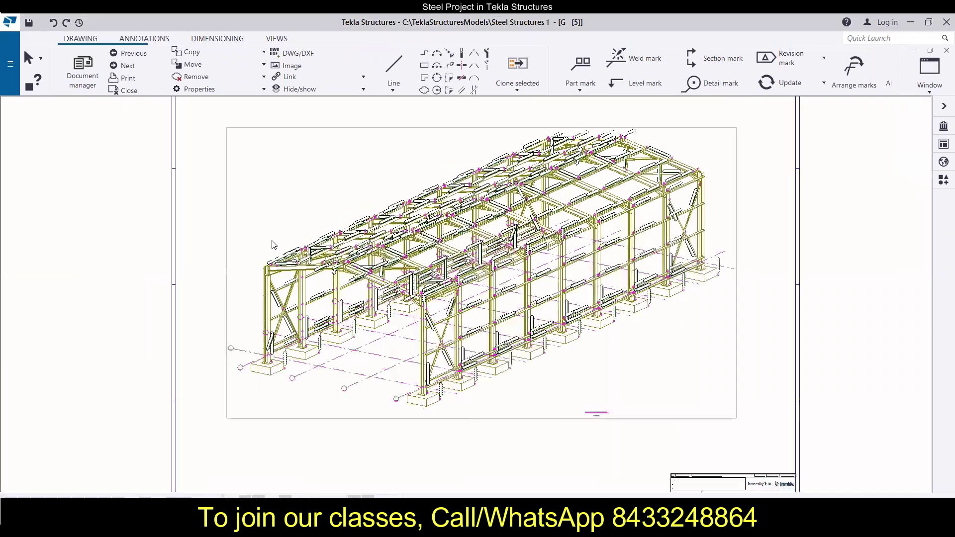
Examine the part marks on the members of the 3D steel frame view.
{"action": "scroll", "coordinate": [273, 246], "scroll_direction": "up", "scroll_amount": 2}
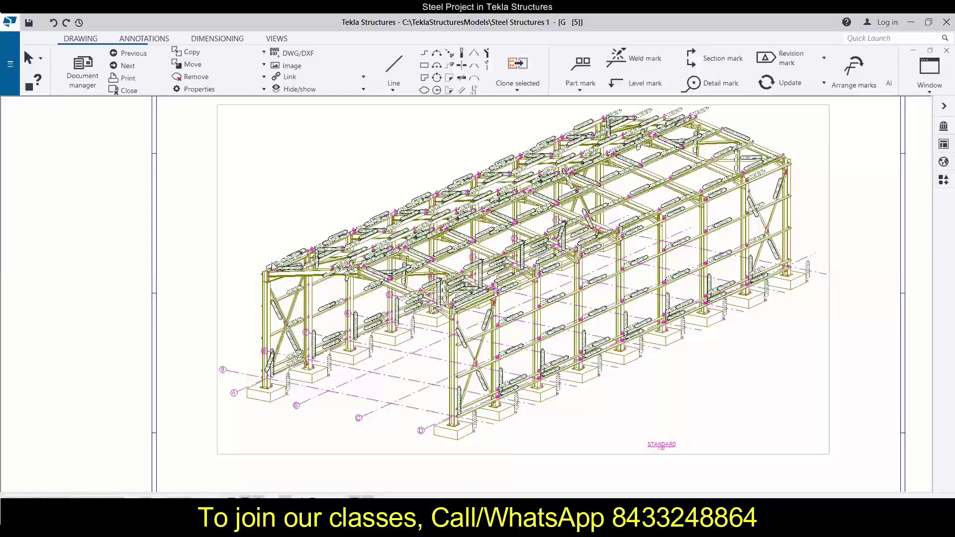
{"action": "scroll", "coordinate": [232, 278], "scroll_direction": "up", "scroll_amount": 3}
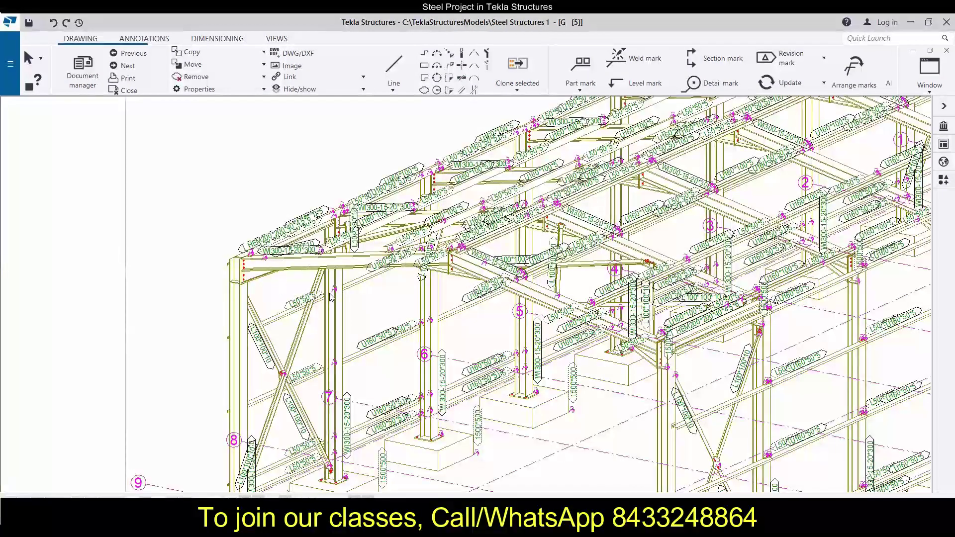
{"action": "scroll", "coordinate": [331, 297], "scroll_direction": "up", "scroll_amount": 1}
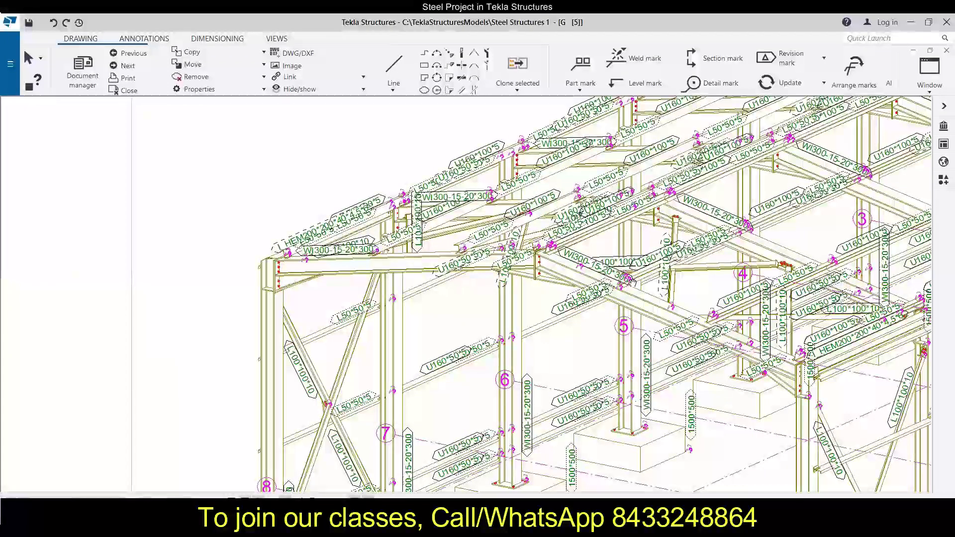
{"action": "middle_click_drag", "start_coordinate": [577, 283], "coordinate": [547, 209]}
{"action": "scroll", "coordinate": [490, 226], "scroll_direction": "down", "scroll_amount": 1}
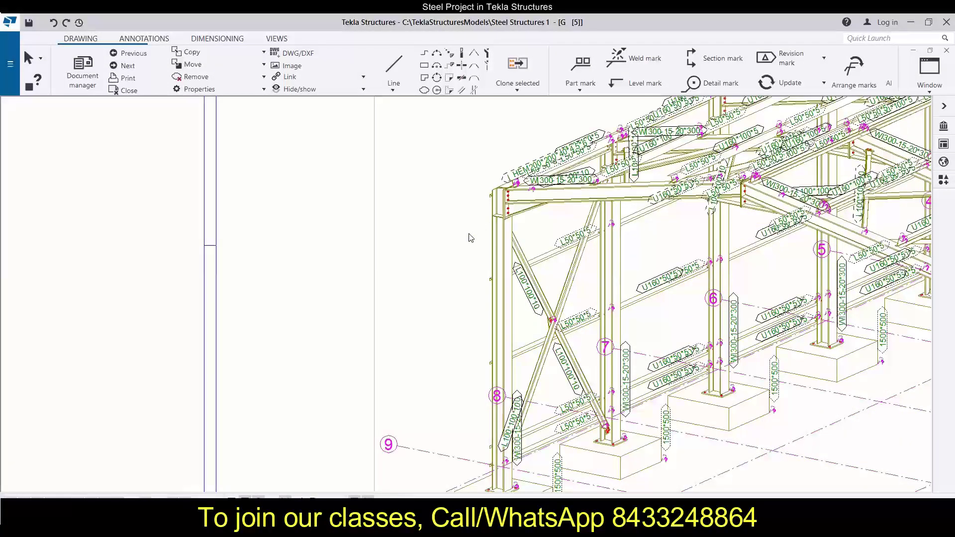
{"action": "scroll", "coordinate": [471, 238], "scroll_direction": "down", "scroll_amount": 3}
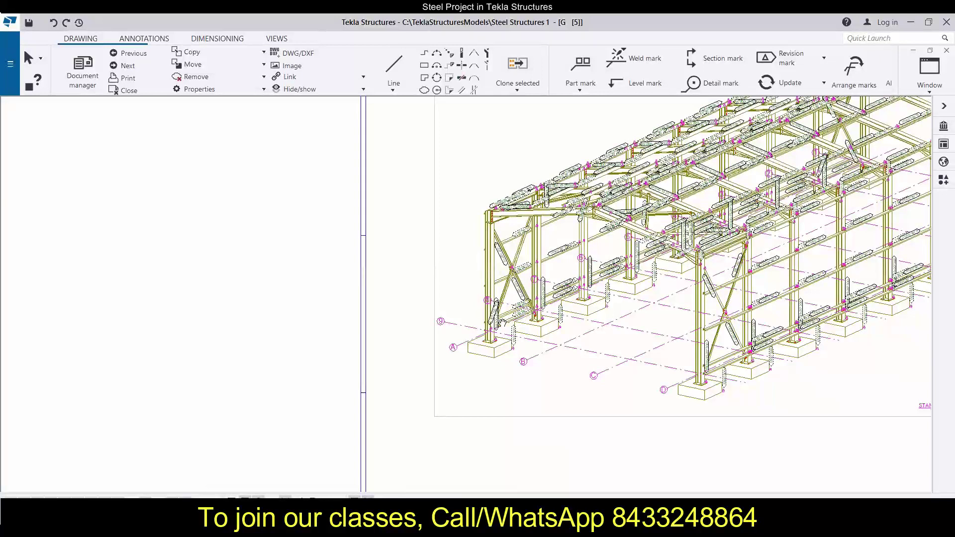
{"action": "middle_click_drag", "start_coordinate": [375, 337], "coordinate": [369, 340]}
{"action": "middle_click_drag", "start_coordinate": [442, 373], "coordinate": [281, 392]}
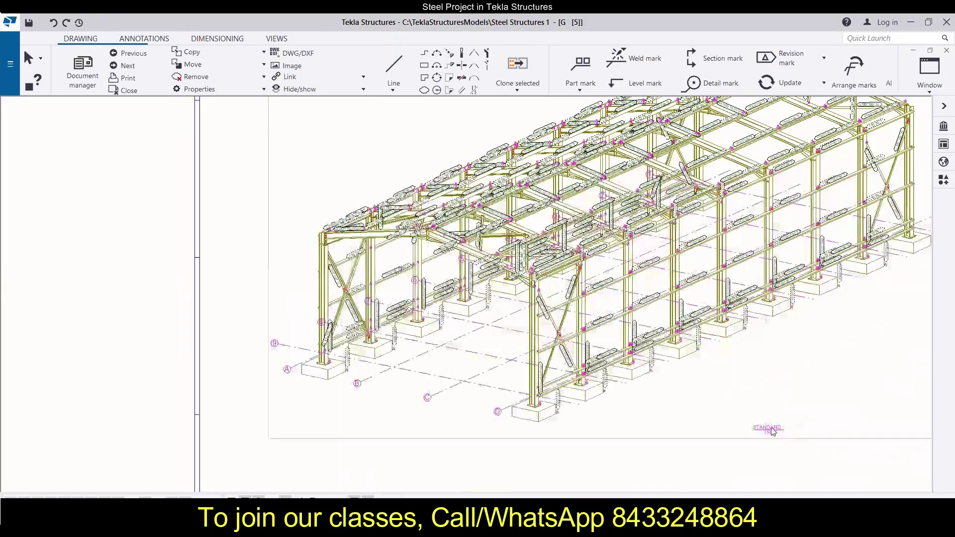
Open the view properties of the STANDARD 3D view.
{"action": "left_click", "coordinate": [773, 431]}
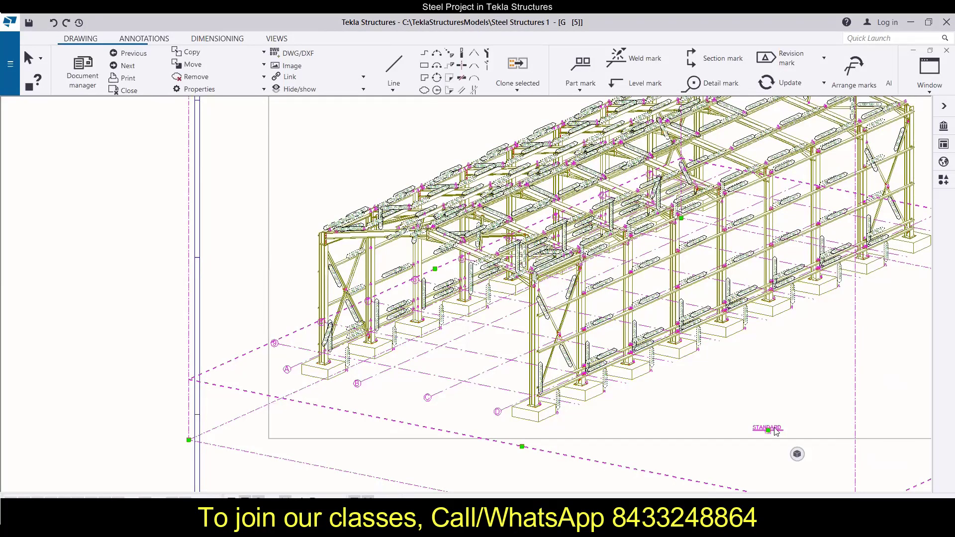
{"action": "left_click", "coordinate": [774, 427]}
{"action": "double_click", "coordinate": [799, 430]}
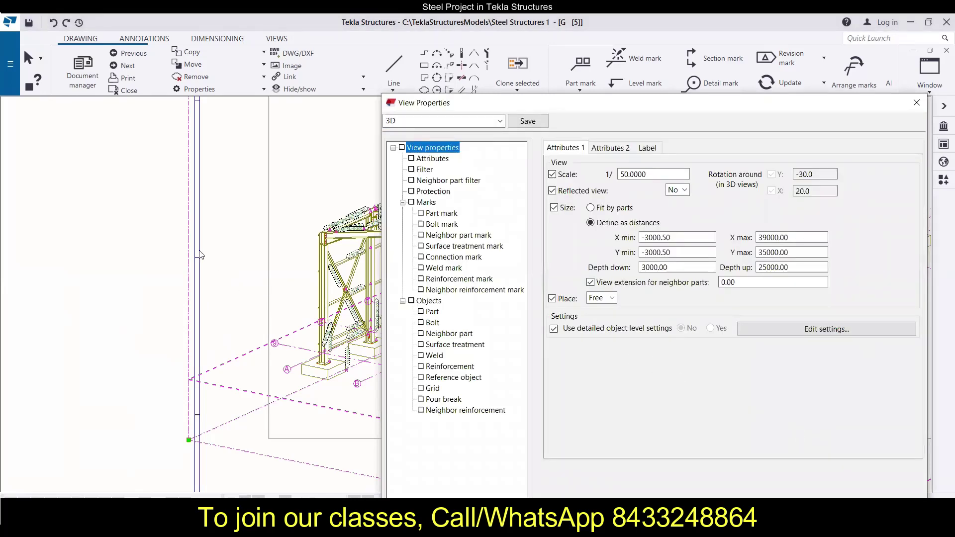
Examine the profile marks on the frame's end bay beams, purlins and bracing near grids 6 and 7.
{"action": "scroll", "coordinate": [200, 255], "scroll_direction": "down", "scroll_amount": 3}
{"action": "middle_click_drag", "start_coordinate": [285, 269], "coordinate": [127, 251]}
{"action": "scroll", "coordinate": [128, 251], "scroll_direction": "up", "scroll_amount": 1}
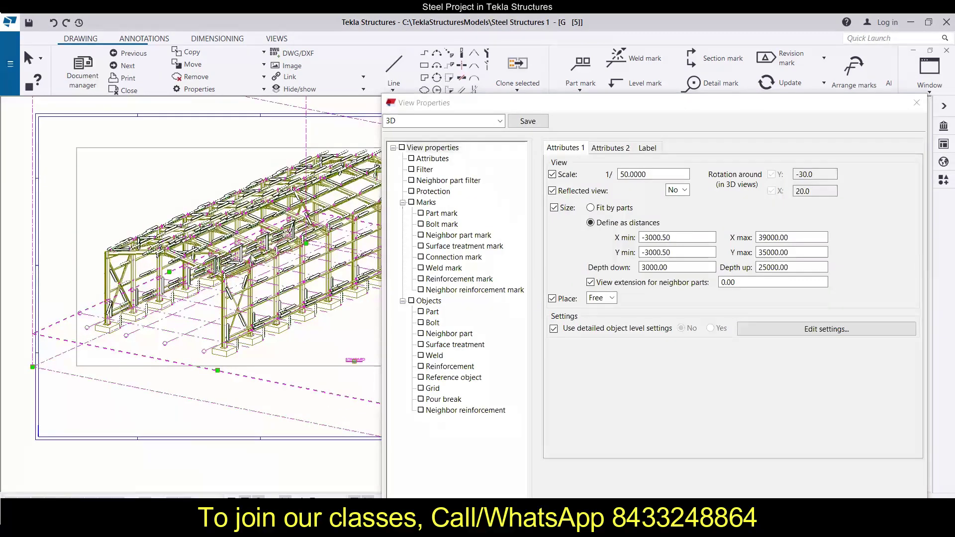
{"action": "scroll", "coordinate": [250, 257], "scroll_direction": "up", "scroll_amount": 3}
{"action": "scroll", "coordinate": [251, 257], "scroll_direction": "up", "scroll_amount": 2}
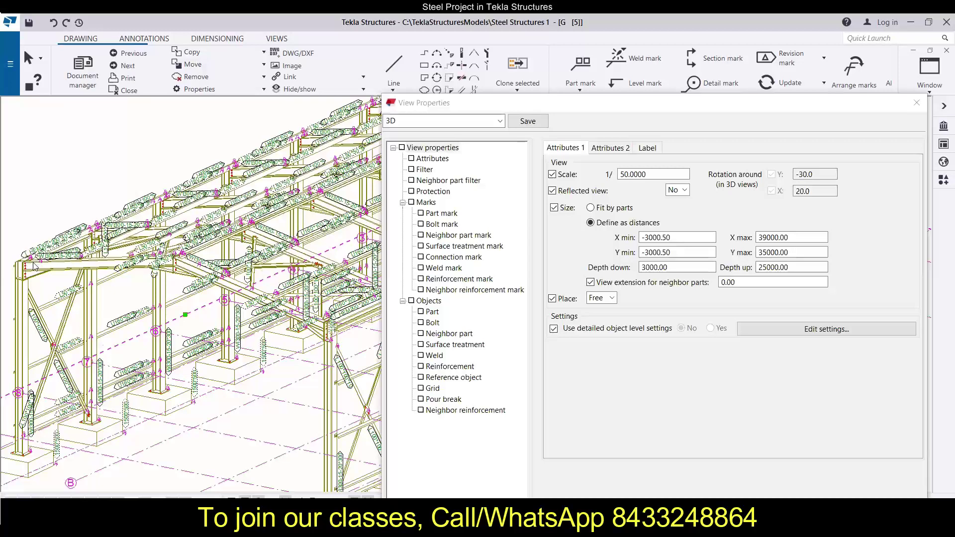
{"action": "scroll", "coordinate": [56, 268], "scroll_direction": "up", "scroll_amount": 2}
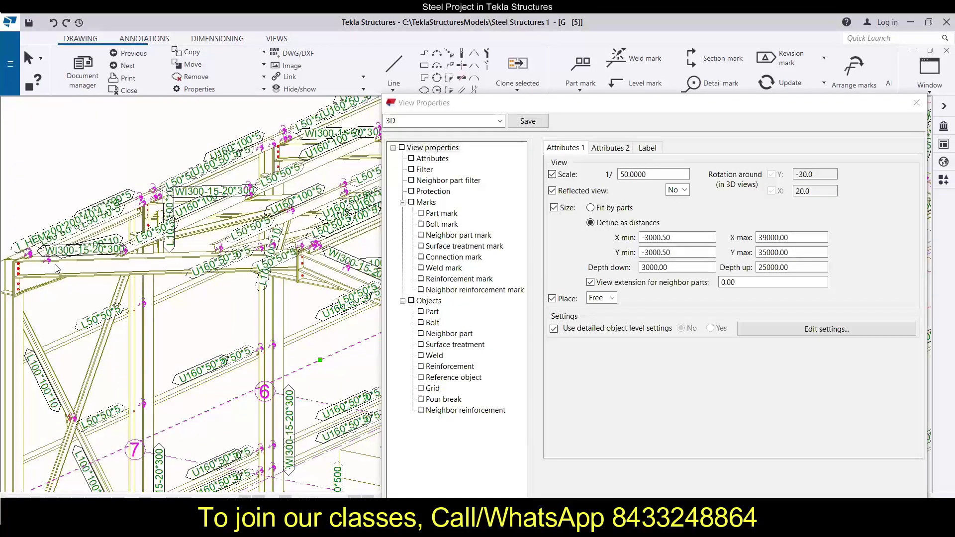
{"action": "scroll", "coordinate": [57, 268], "scroll_direction": "up", "scroll_amount": 1}
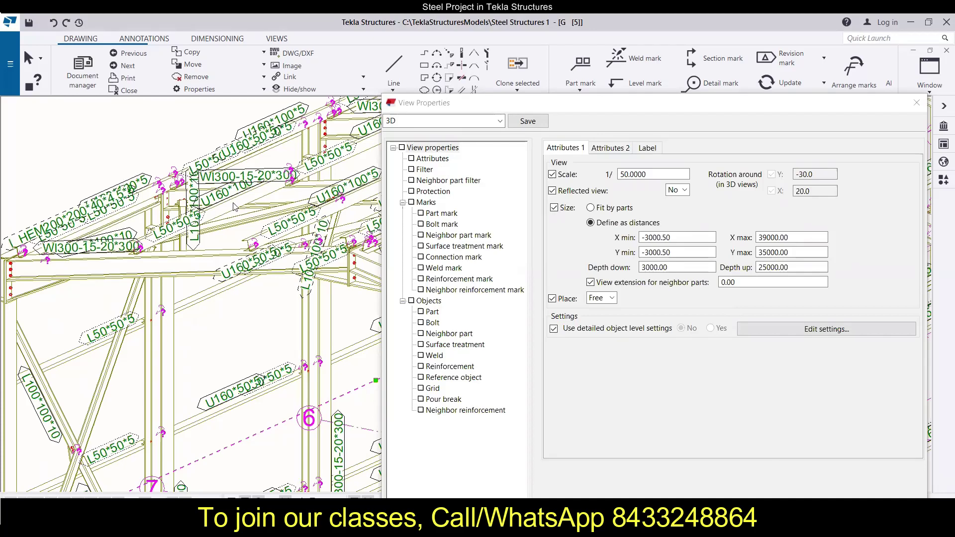
Remove the Profile element from the part mark content and apply the modification to the 3D view.
{"action": "left_click", "coordinate": [430, 203]}
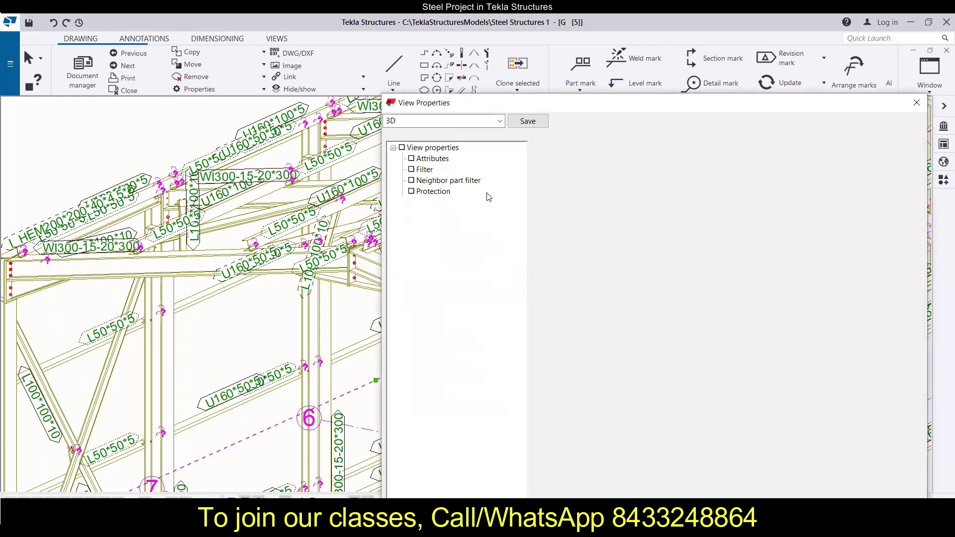
{"action": "left_click", "coordinate": [447, 214]}
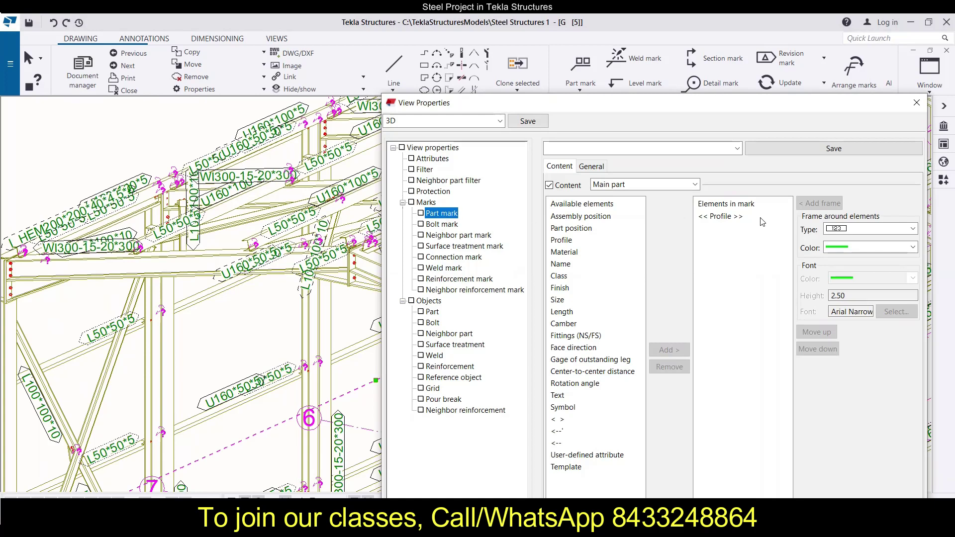
{"action": "left_click", "coordinate": [726, 217]}
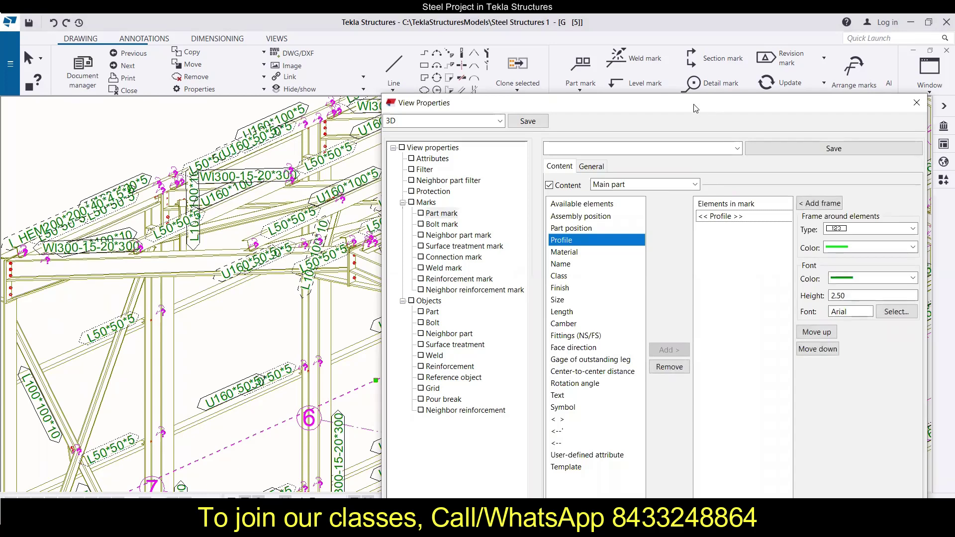
{"action": "left_click_drag", "start_coordinate": [695, 109], "coordinate": [701, 59]}
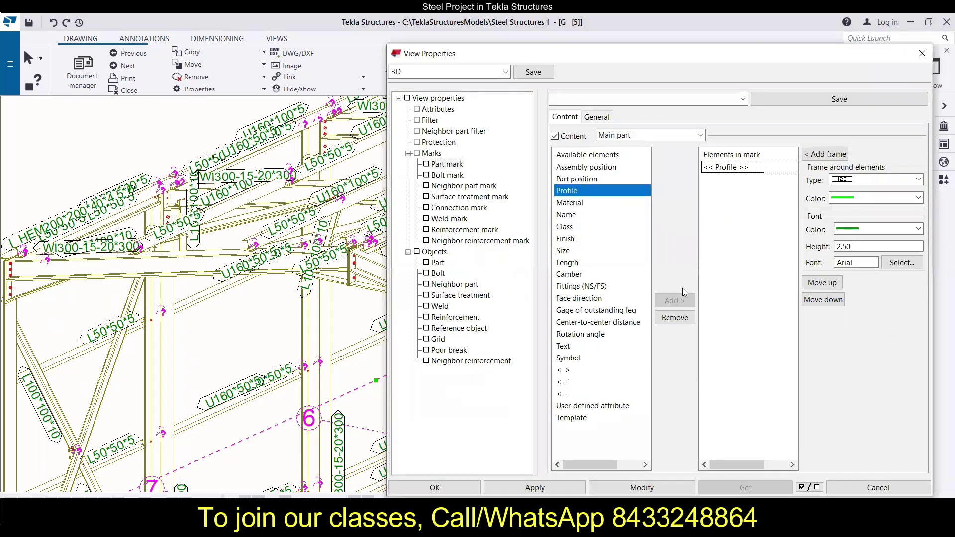
{"action": "left_click", "coordinate": [675, 318]}
{"action": "left_click", "coordinate": [644, 490]}
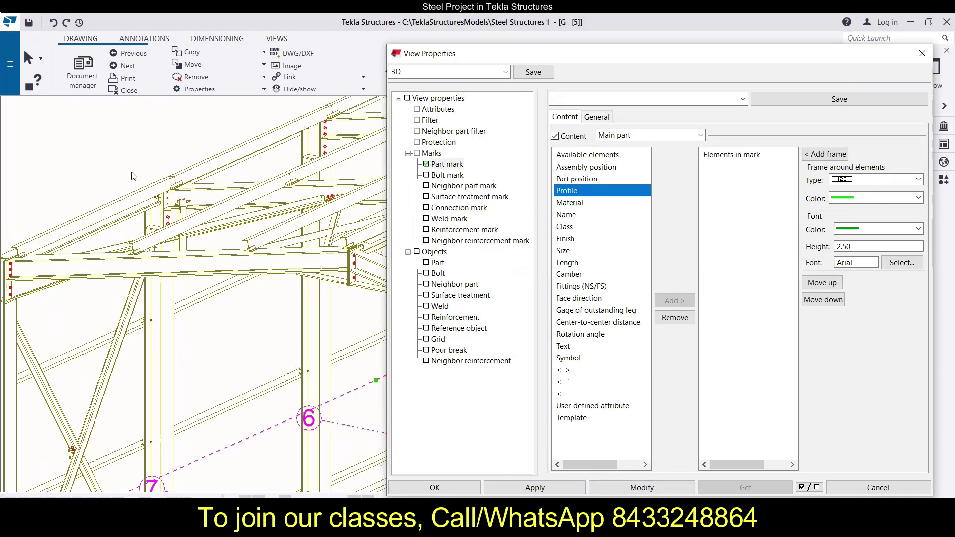
{"action": "scroll", "coordinate": [219, 222], "scroll_direction": "down", "scroll_amount": 3}
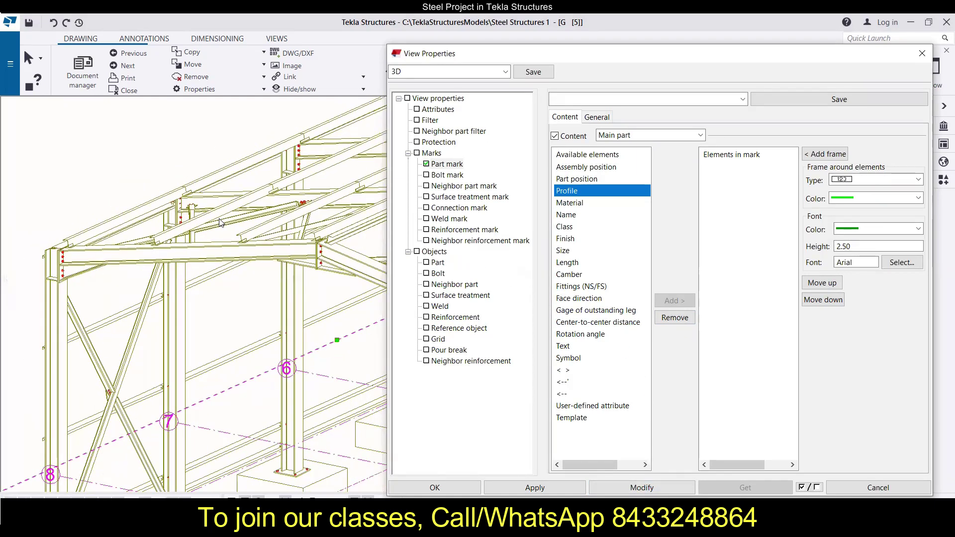
Add the Material element to the part mark content and apply it to the 3D view.
{"action": "left_click", "coordinate": [572, 204]}
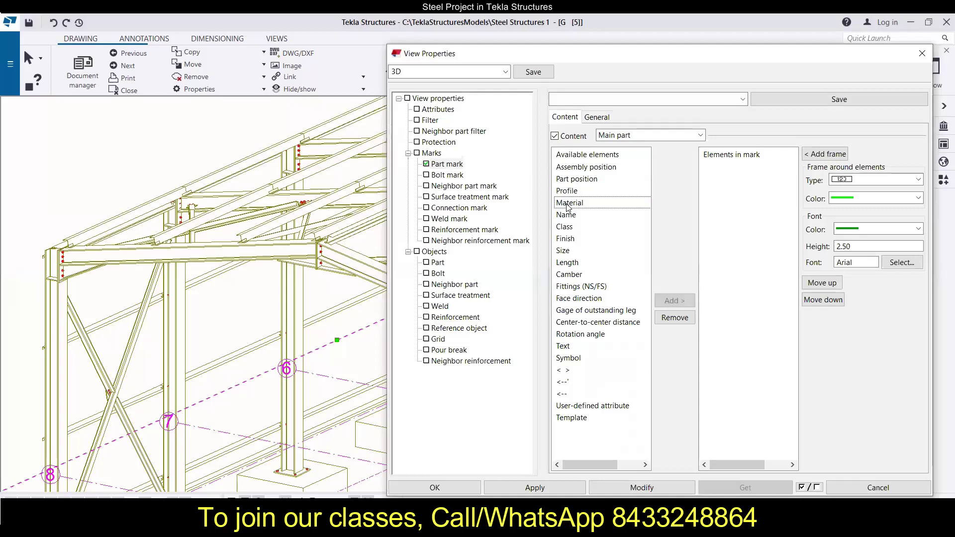
{"action": "double_click", "coordinate": [574, 207]}
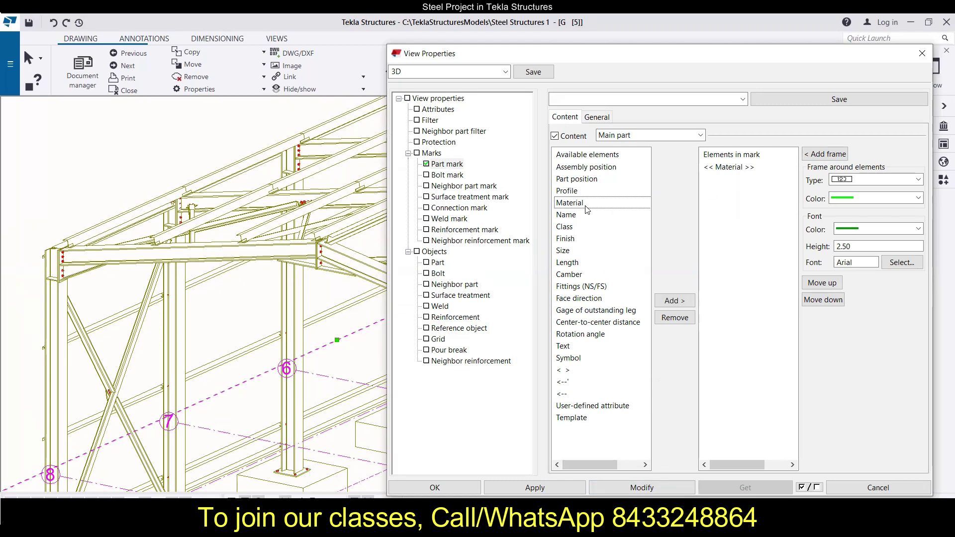
{"action": "left_click", "coordinate": [656, 484]}
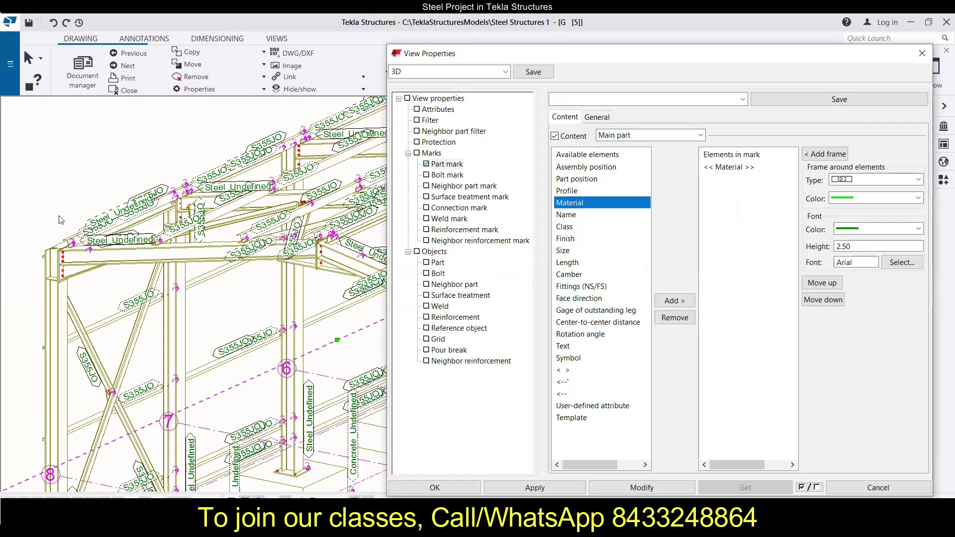
Examine the material marks on the end bay beams, purlins and bracing.
{"action": "scroll", "coordinate": [63, 225], "scroll_direction": "up", "scroll_amount": 2}
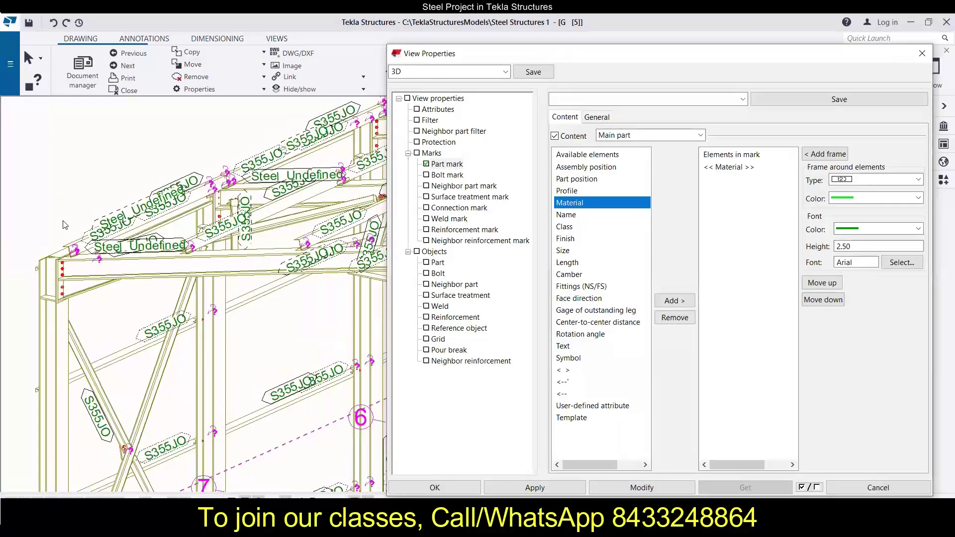
{"action": "scroll", "coordinate": [116, 269], "scroll_direction": "up", "scroll_amount": 3}
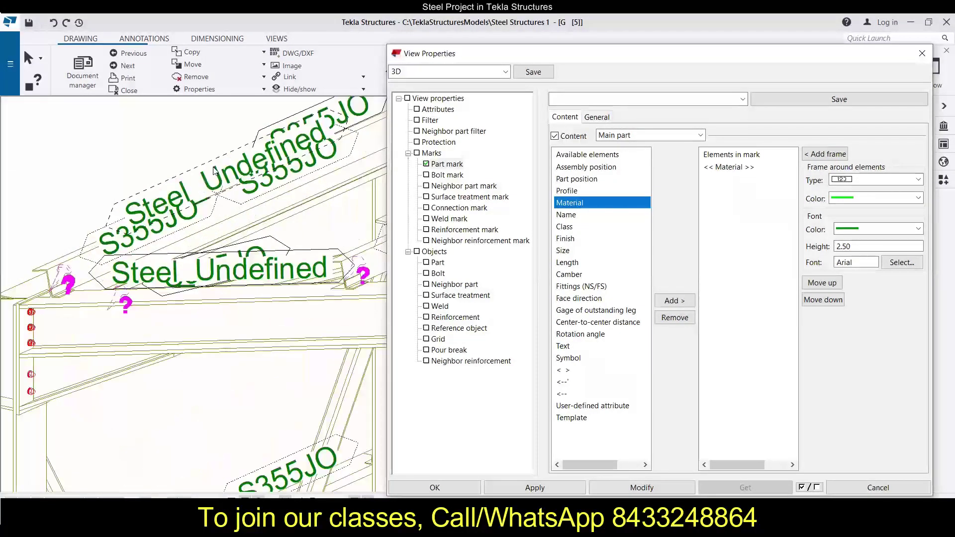
{"action": "scroll", "coordinate": [219, 198], "scroll_direction": "down", "scroll_amount": 4}
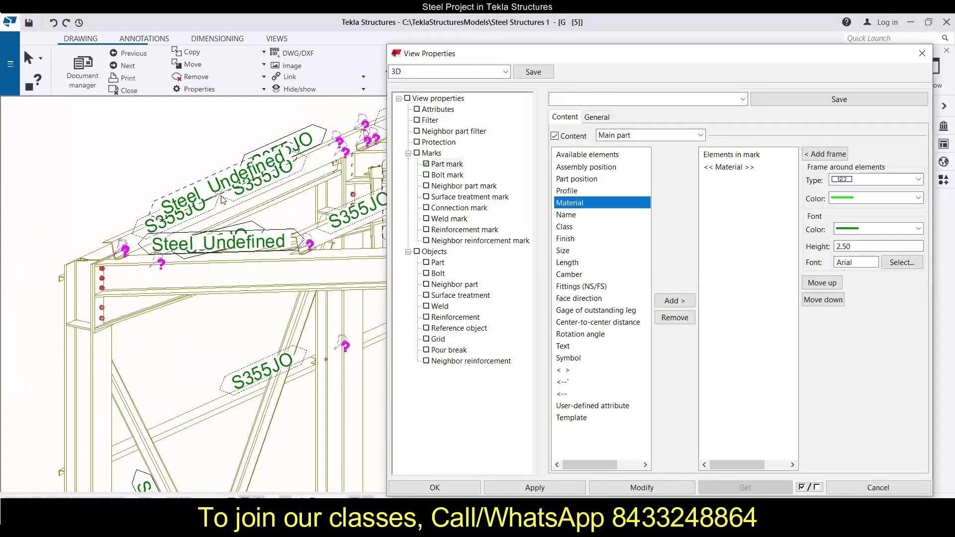
{"action": "scroll", "coordinate": [228, 374], "scroll_direction": "up", "scroll_amount": 1}
{"action": "scroll", "coordinate": [227, 375], "scroll_direction": "up", "scroll_amount": 3}
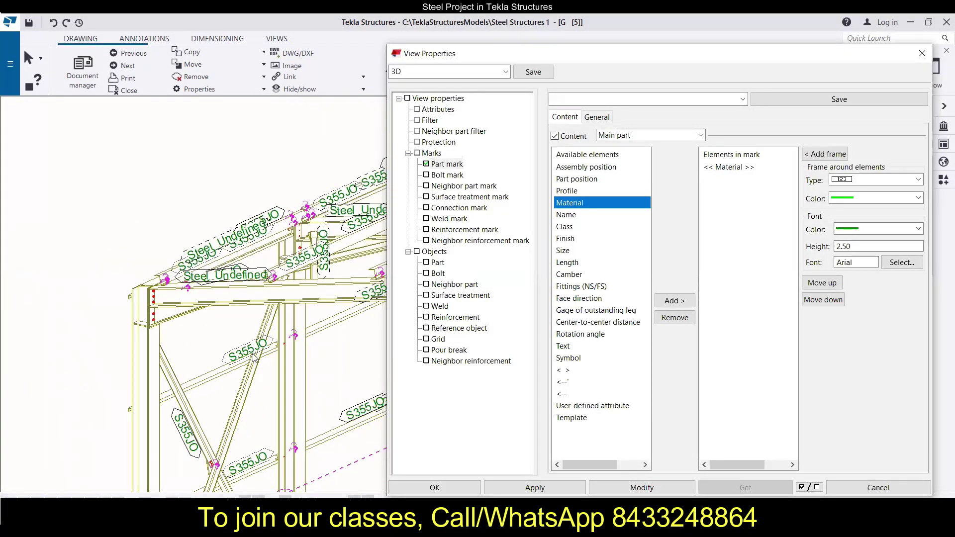
{"action": "scroll", "coordinate": [253, 357], "scroll_direction": "up", "scroll_amount": 2}
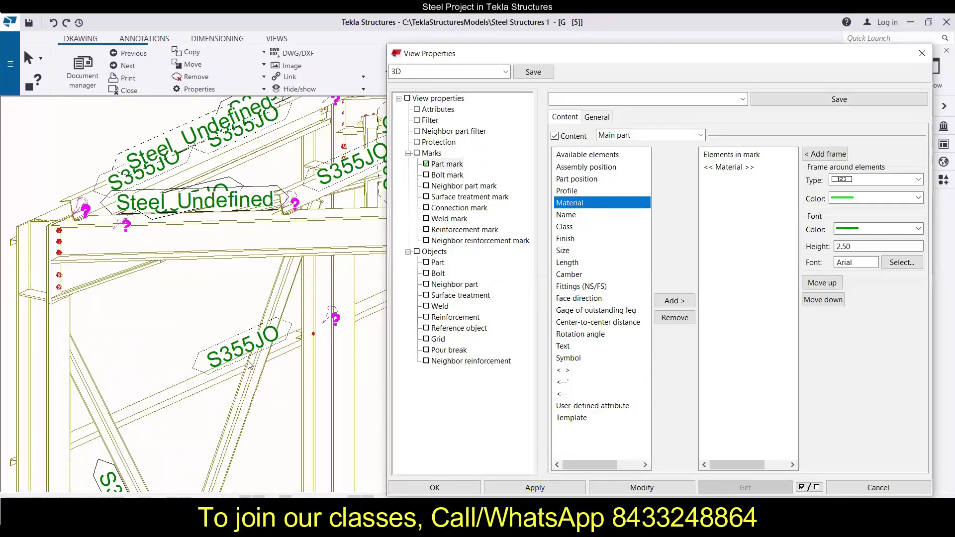
{"action": "scroll", "coordinate": [271, 350], "scroll_direction": "down", "scroll_amount": 3}
{"action": "scroll", "coordinate": [270, 351], "scroll_direction": "down", "scroll_amount": 1}
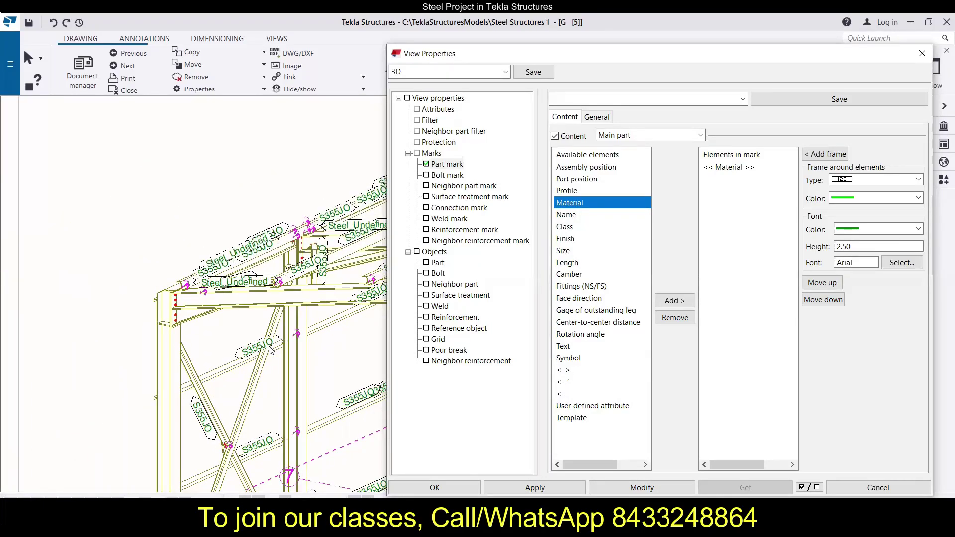
{"action": "scroll", "coordinate": [306, 341], "scroll_direction": "up", "scroll_amount": 1}
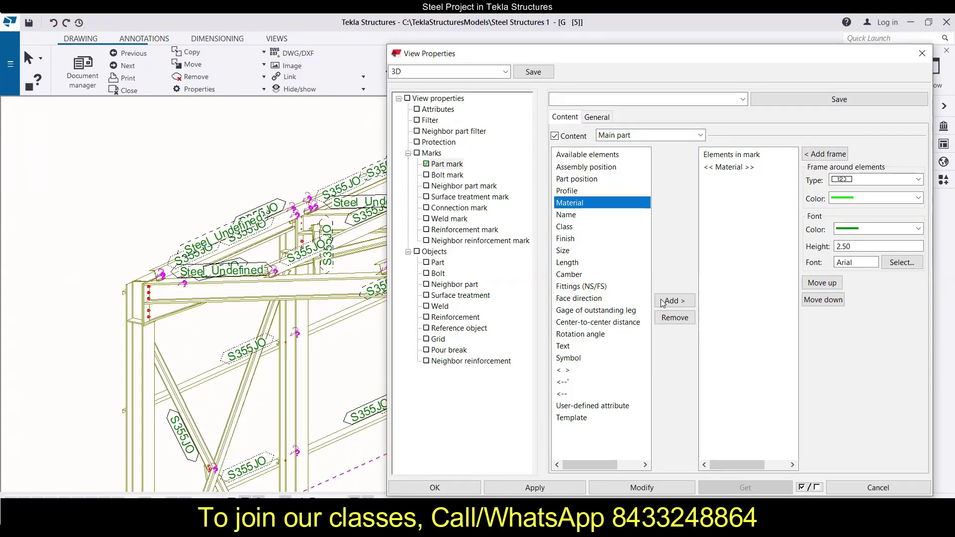
Replace Material with Name in the part mark content, apply it to the 3D view and check the member marks.
{"action": "left_click", "coordinate": [729, 168]}
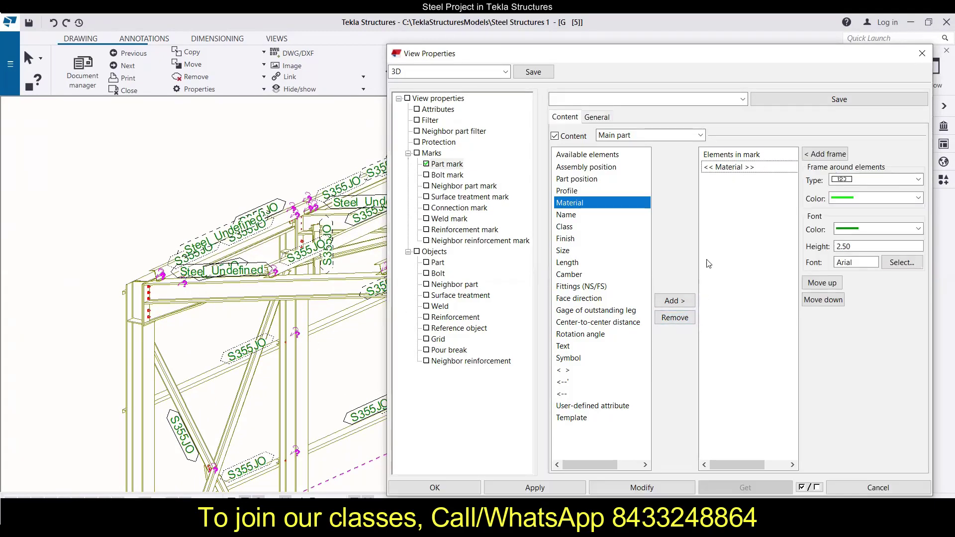
{"action": "left_click", "coordinate": [675, 317]}
{"action": "left_click", "coordinate": [573, 214]}
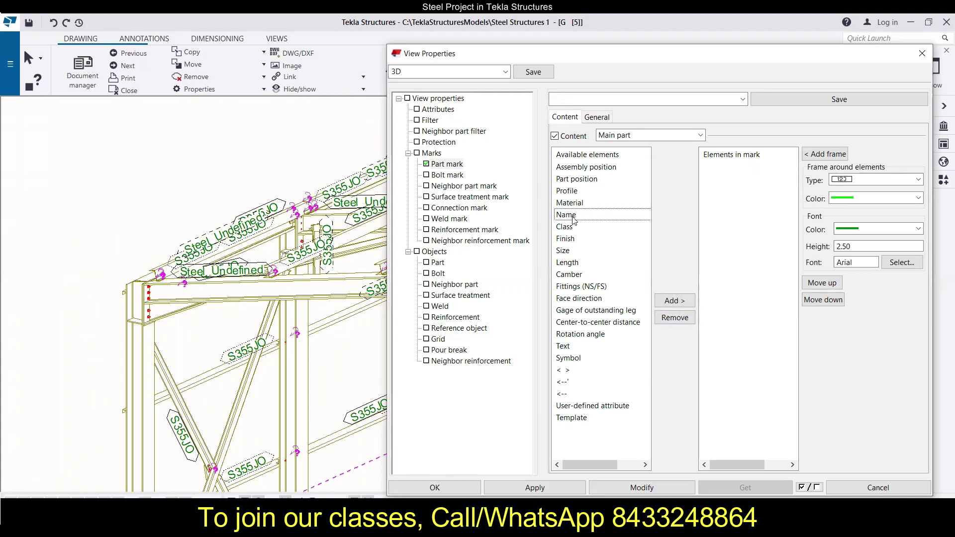
{"action": "left_click", "coordinate": [675, 301]}
{"action": "left_click", "coordinate": [661, 488]}
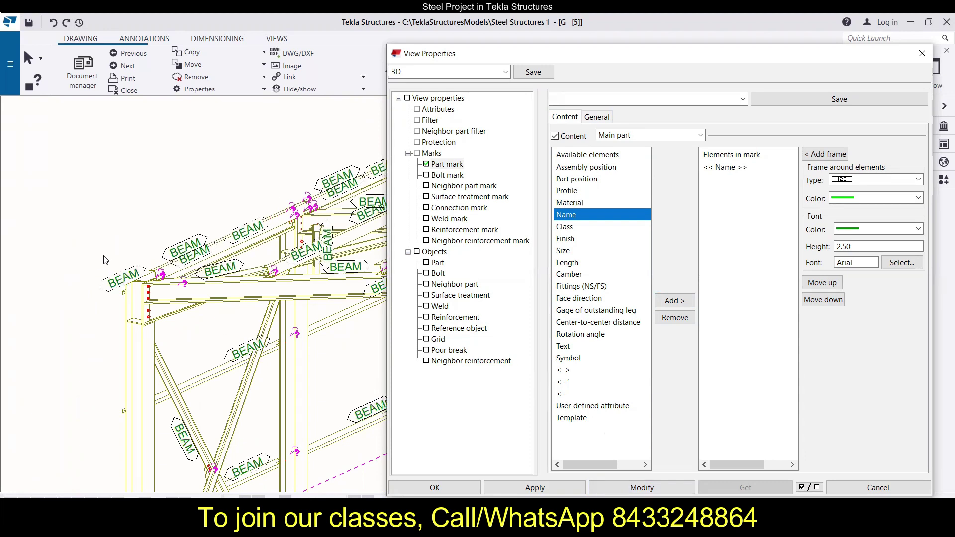
{"action": "scroll", "coordinate": [108, 258], "scroll_direction": "down", "scroll_amount": 5}
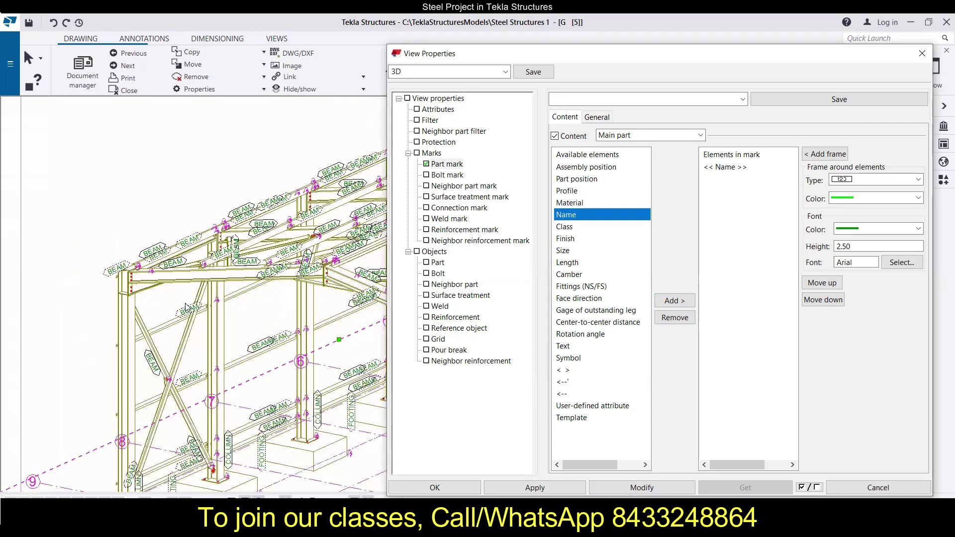
{"action": "scroll", "coordinate": [139, 463], "scroll_direction": "up", "scroll_amount": 3}
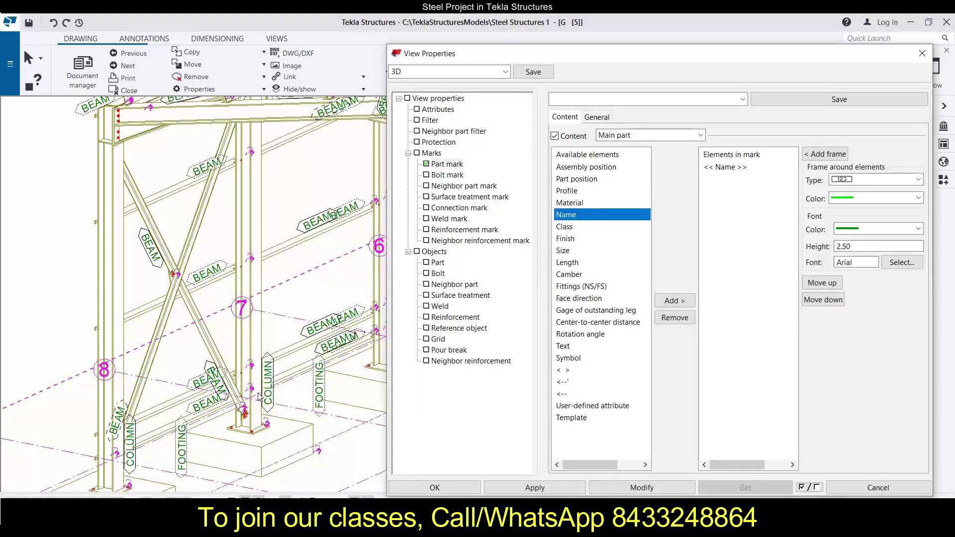
{"action": "scroll", "coordinate": [251, 363], "scroll_direction": "down", "scroll_amount": 2}
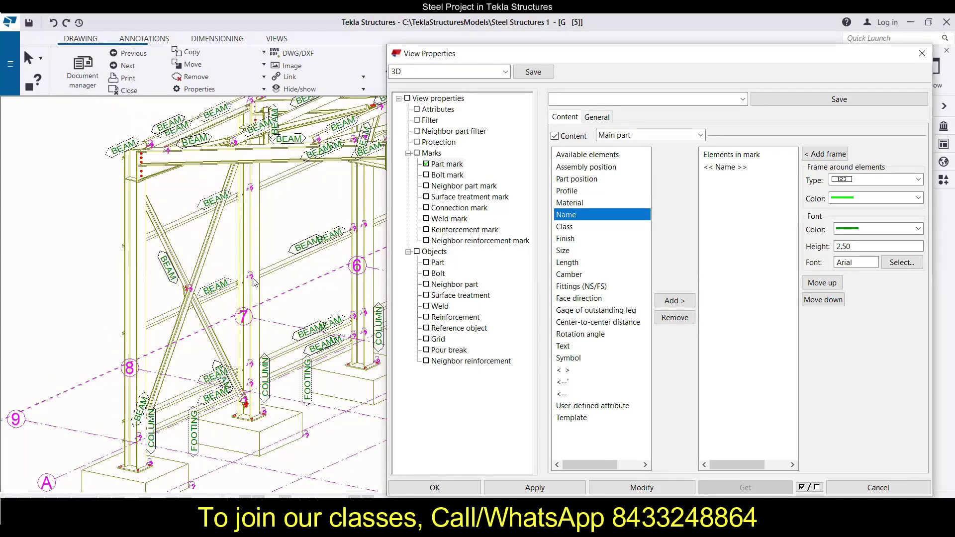
{"action": "scroll", "coordinate": [239, 284], "scroll_direction": "down", "scroll_amount": 2}
{"action": "scroll", "coordinate": [276, 134], "scroll_direction": "up", "scroll_amount": 3}
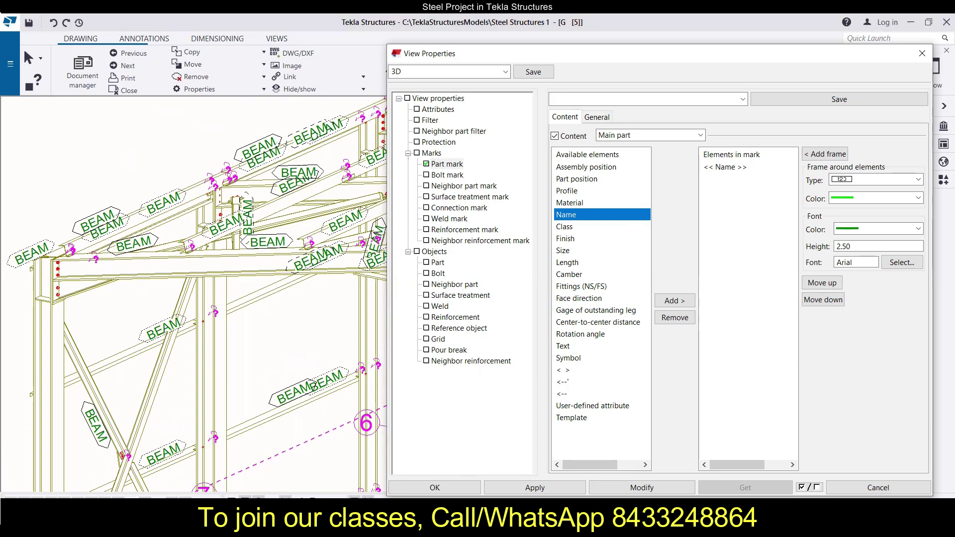
Add the Class element after Name in the part mark content and apply it to the 3D view.
{"action": "double_click", "coordinate": [565, 227]}
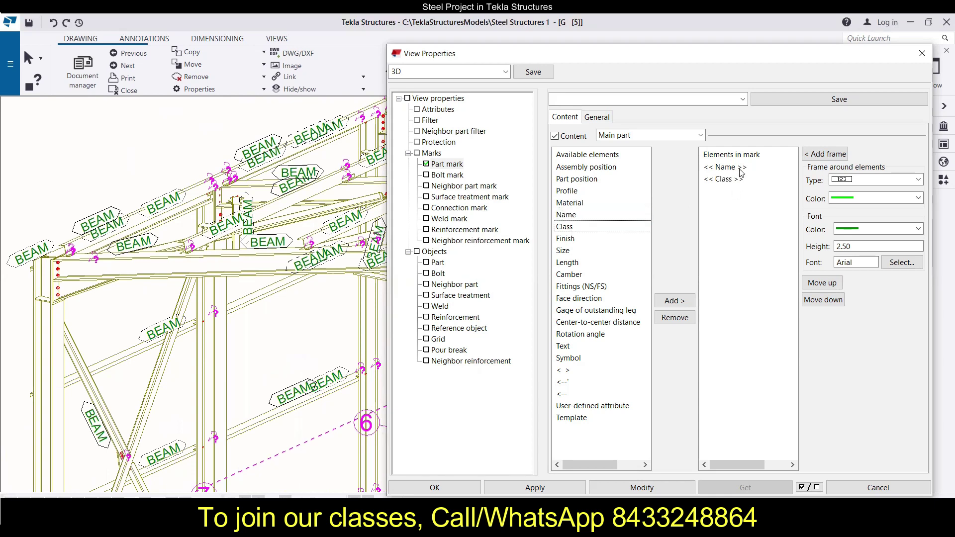
{"action": "left_click", "coordinate": [647, 488]}
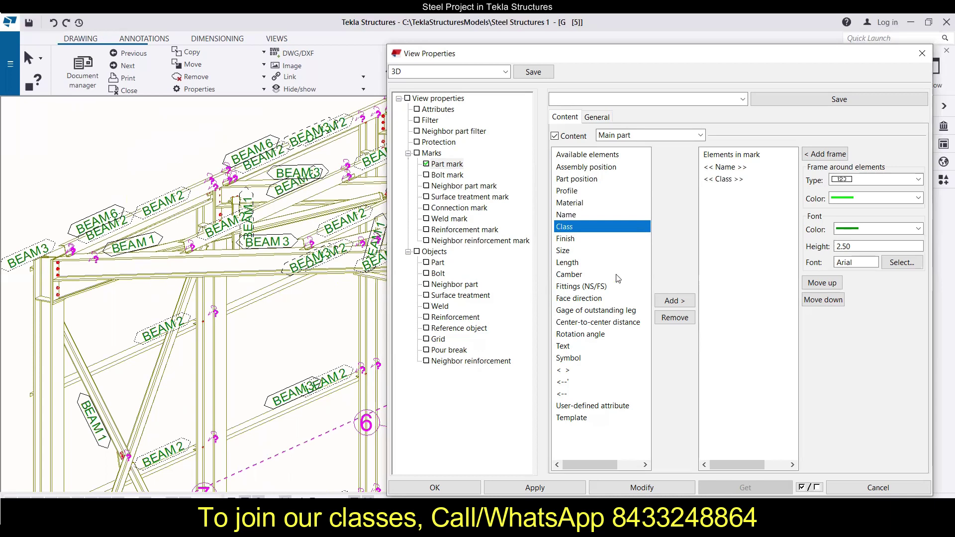
Replace Name and Class with the Profile element in the part mark content and apply it to the 3D view.
{"action": "left_click", "coordinate": [740, 167]}
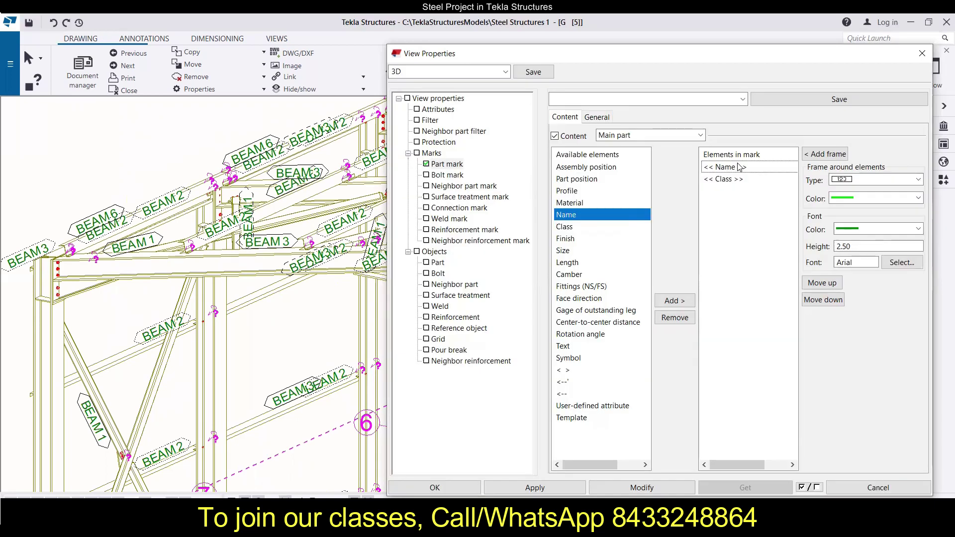
{"action": "double_click", "coordinate": [577, 191]}
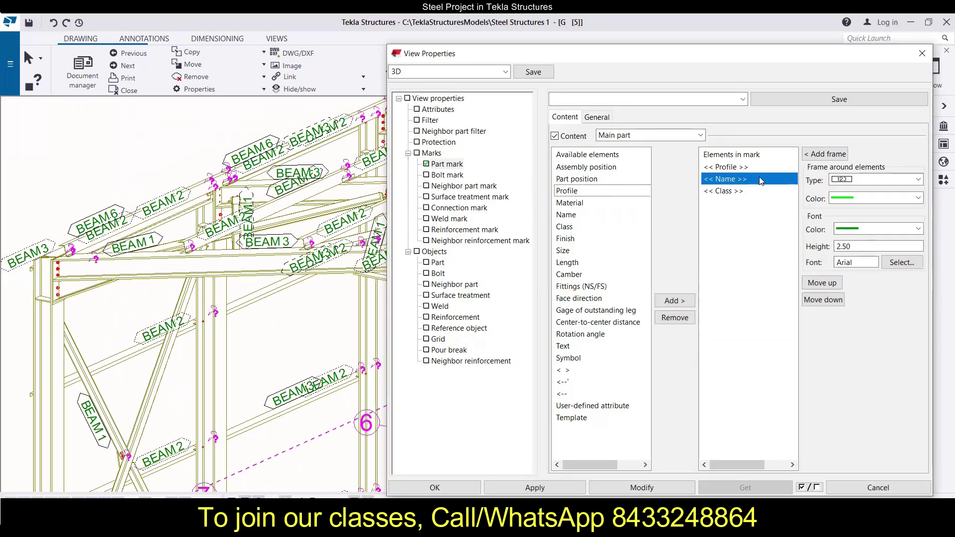
{"action": "left_click", "coordinate": [759, 180]}
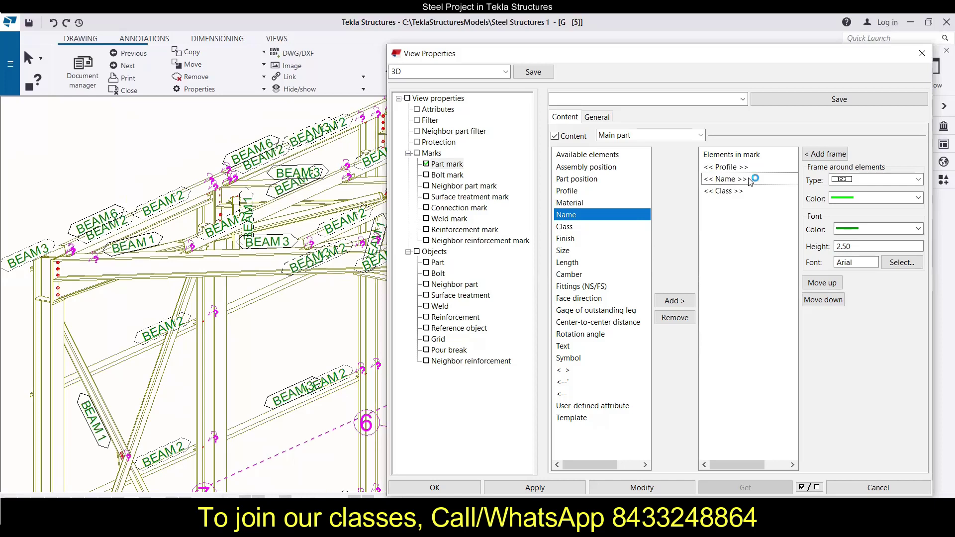
{"action": "left_click_drag", "start_coordinate": [724, 179], "coordinate": [726, 191]}
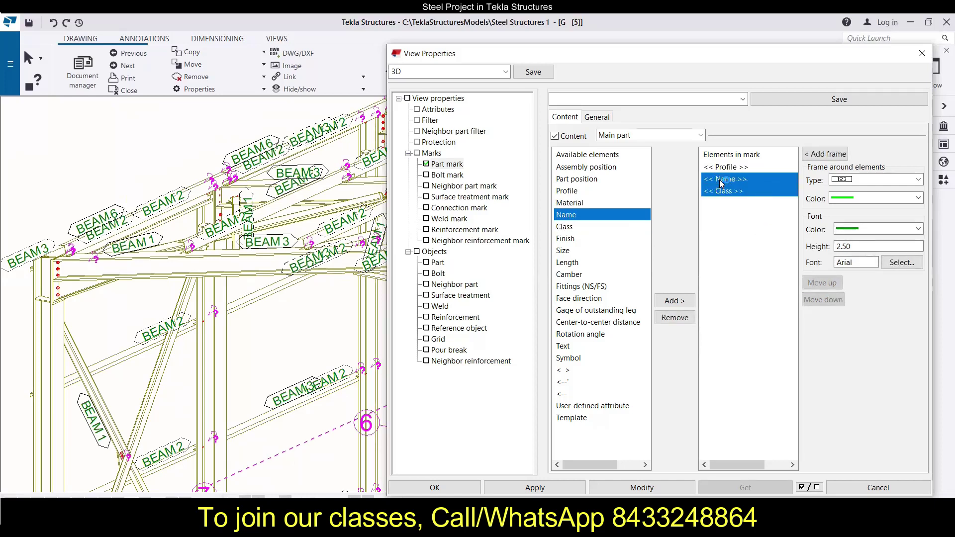
{"action": "left_click", "coordinate": [675, 318]}
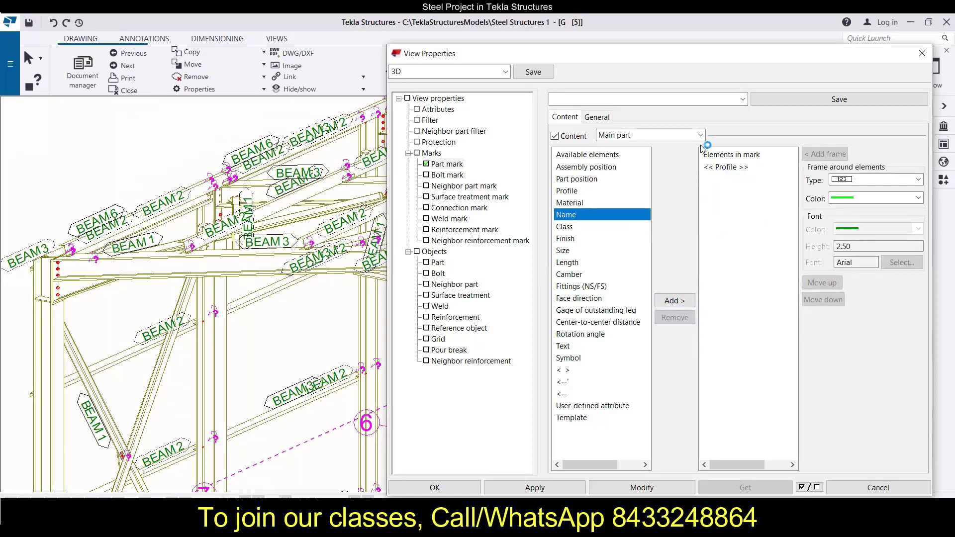
{"action": "left_click", "coordinate": [653, 489]}
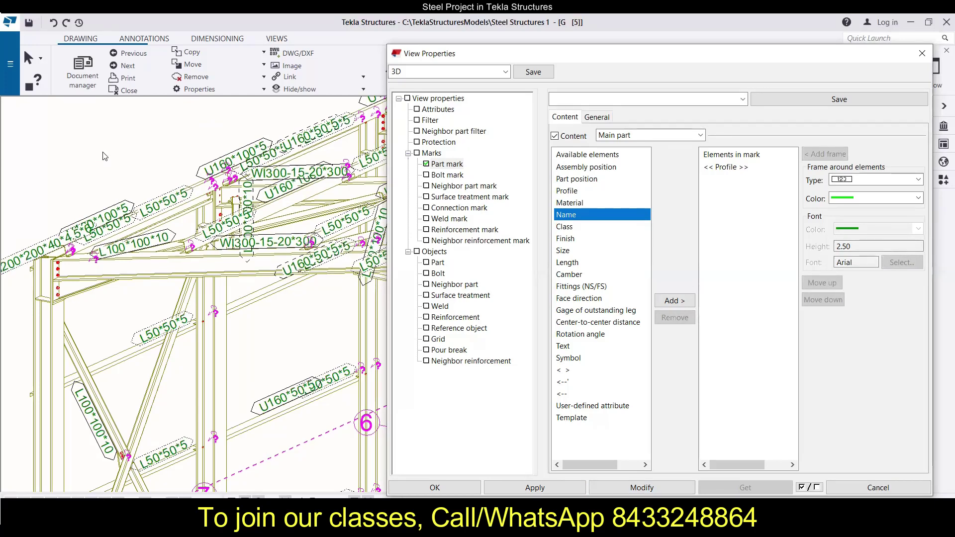
Set the part marks for parts out of the view plane to Not visible and apply it to the 3D view.
{"action": "left_click", "coordinate": [600, 118]}
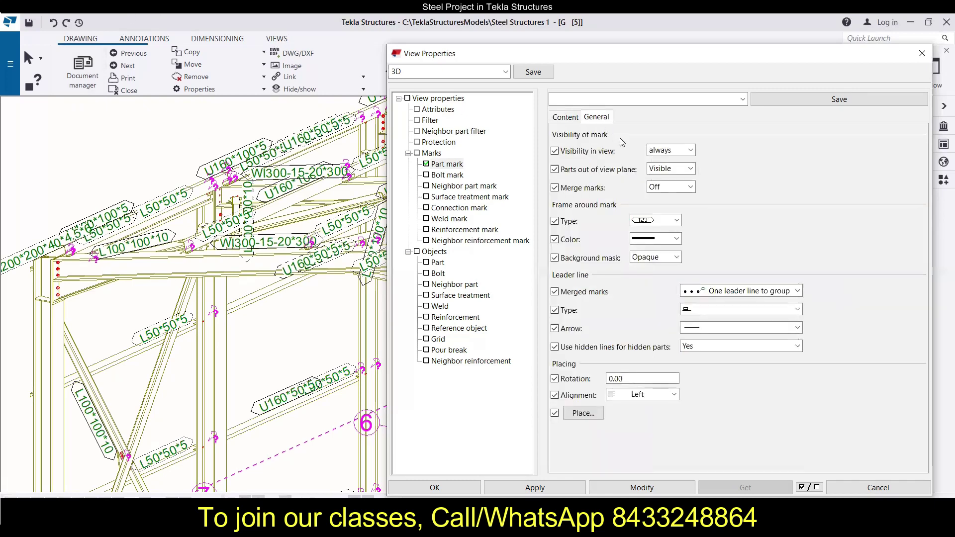
{"action": "left_click", "coordinate": [662, 151]}
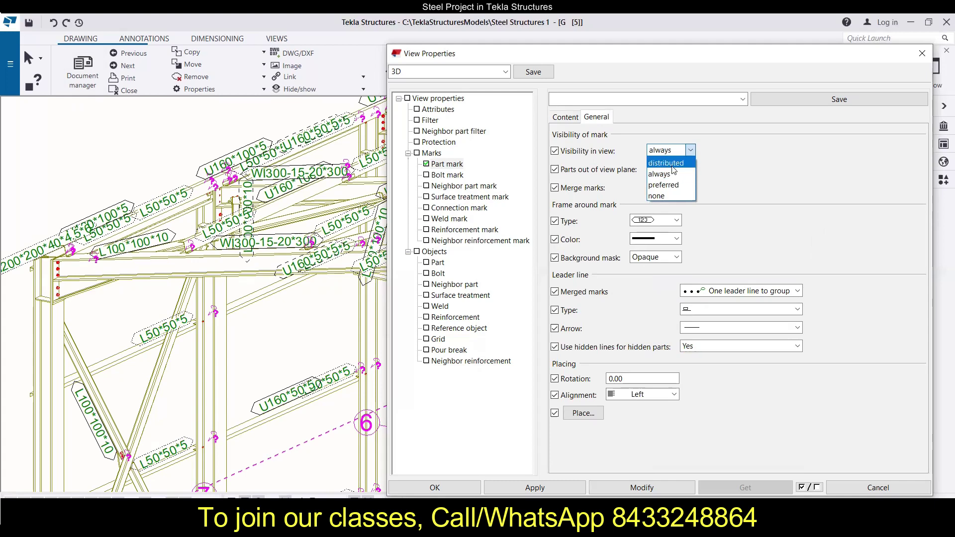
{"action": "left_click", "coordinate": [740, 169]}
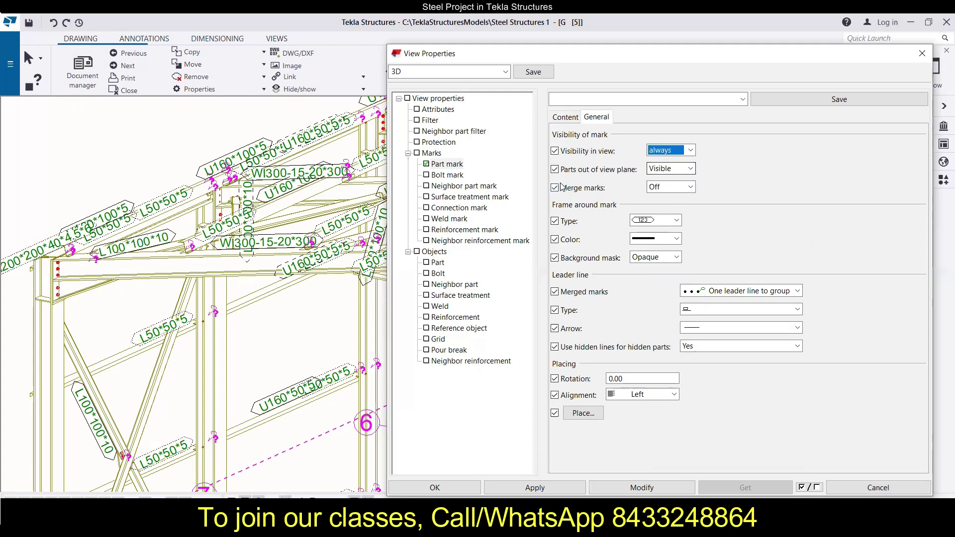
{"action": "left_click", "coordinate": [690, 169]}
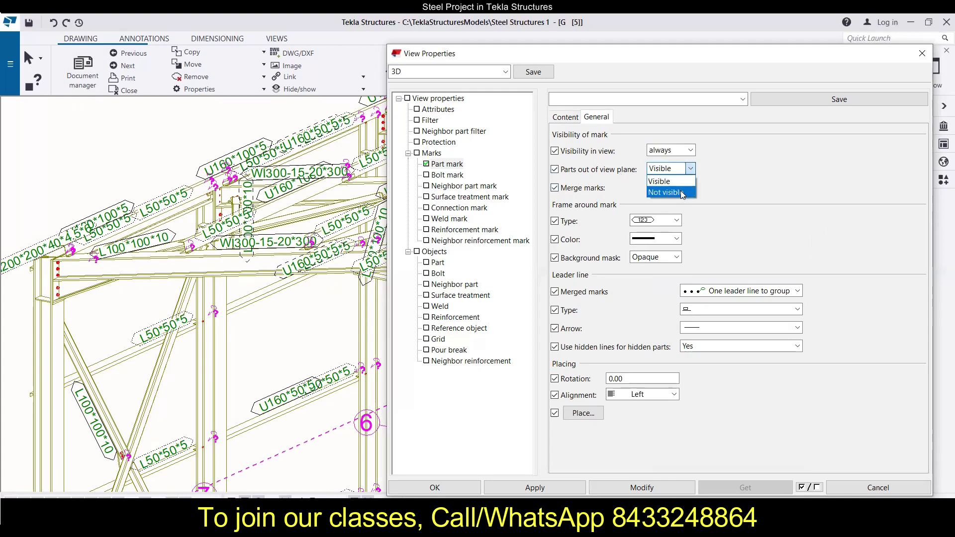
{"action": "left_click", "coordinate": [682, 193]}
{"action": "left_click", "coordinate": [649, 488]}
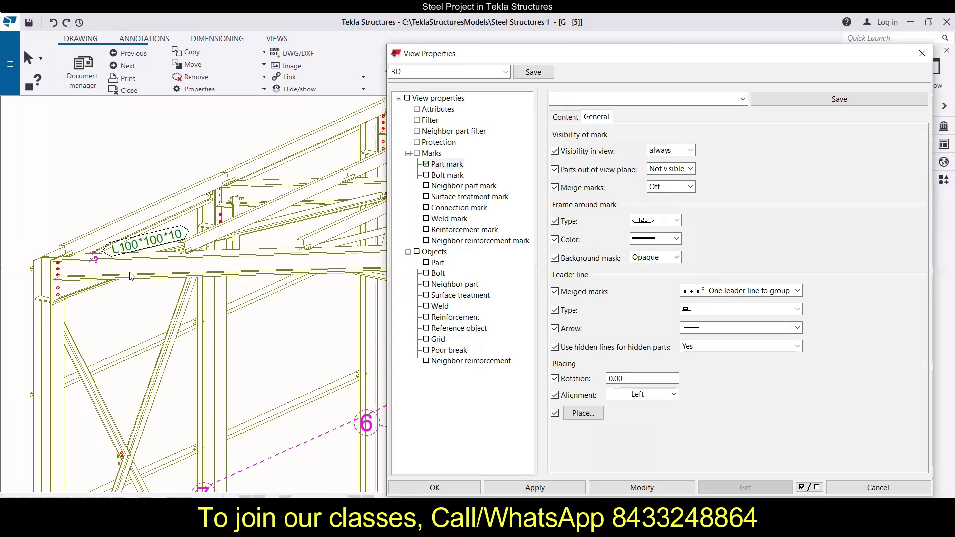
Examine which part marks are shown on the columns, footings, rafters and bracing across the 3D view.
{"action": "scroll", "coordinate": [126, 274], "scroll_direction": "down", "scroll_amount": 8}
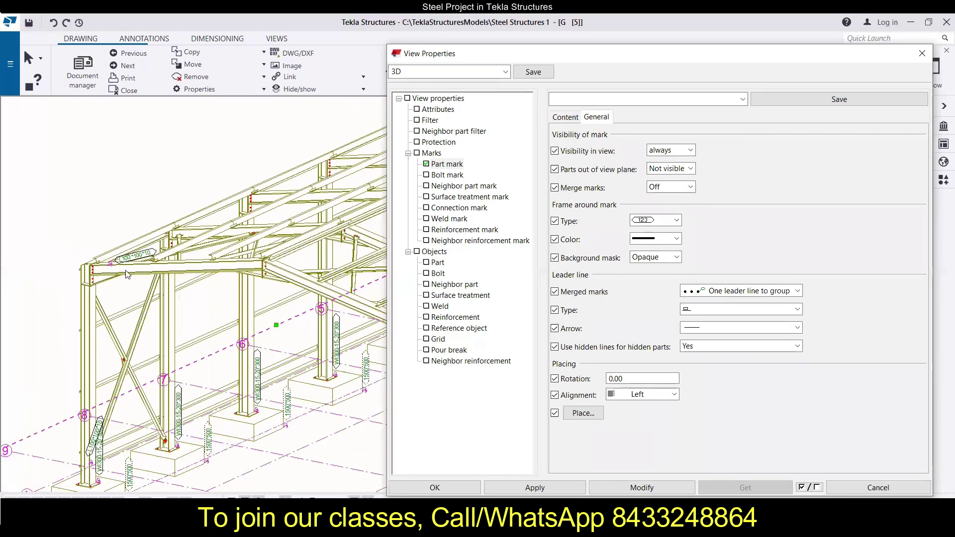
{"action": "scroll", "coordinate": [126, 274], "scroll_direction": "down", "scroll_amount": 5}
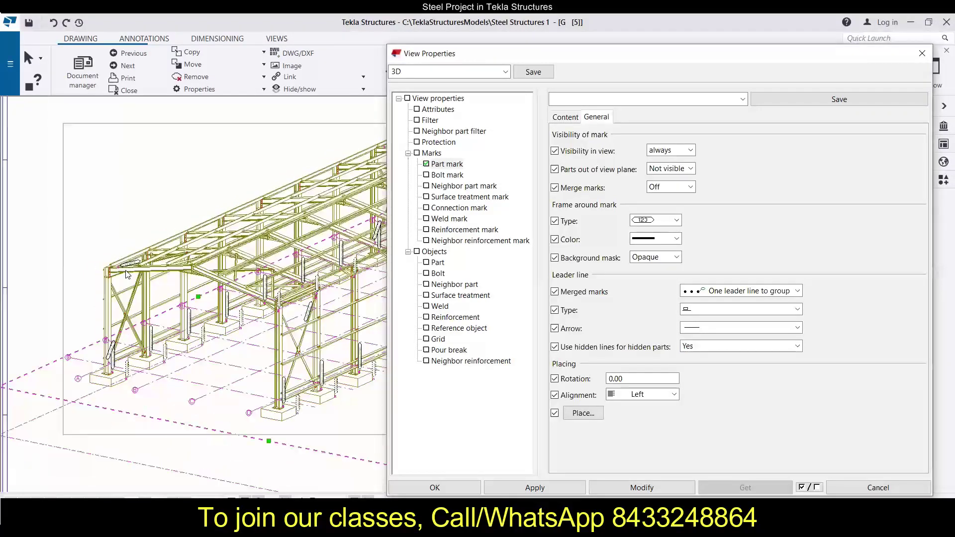
{"action": "scroll", "coordinate": [126, 274], "scroll_direction": "down", "scroll_amount": 3}
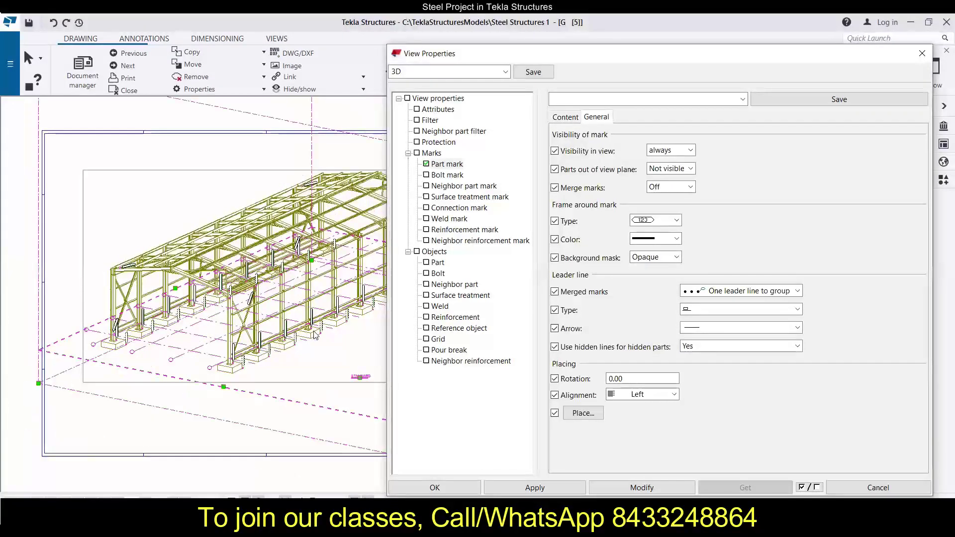
{"action": "scroll", "coordinate": [314, 333], "scroll_direction": "down", "scroll_amount": 1}
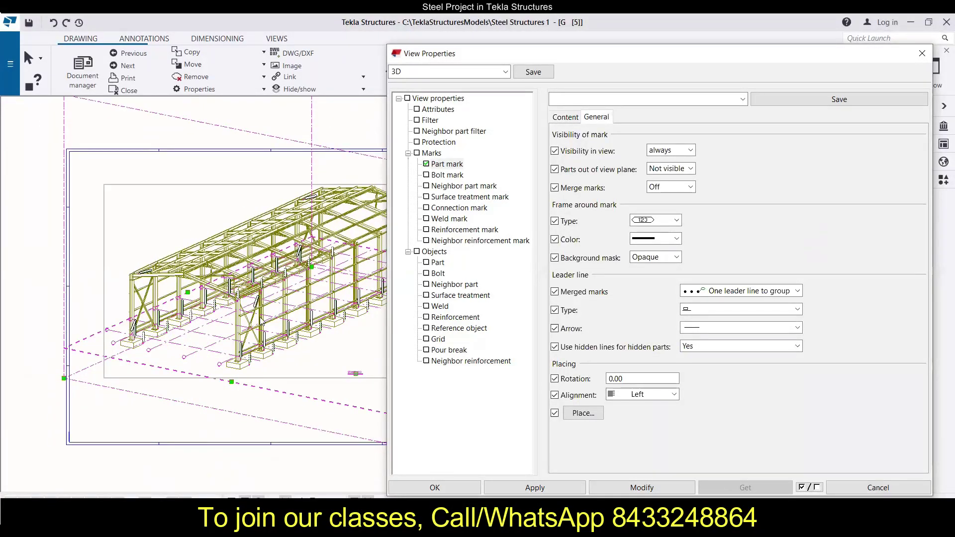
{"action": "scroll", "coordinate": [160, 310], "scroll_direction": "up", "scroll_amount": 3}
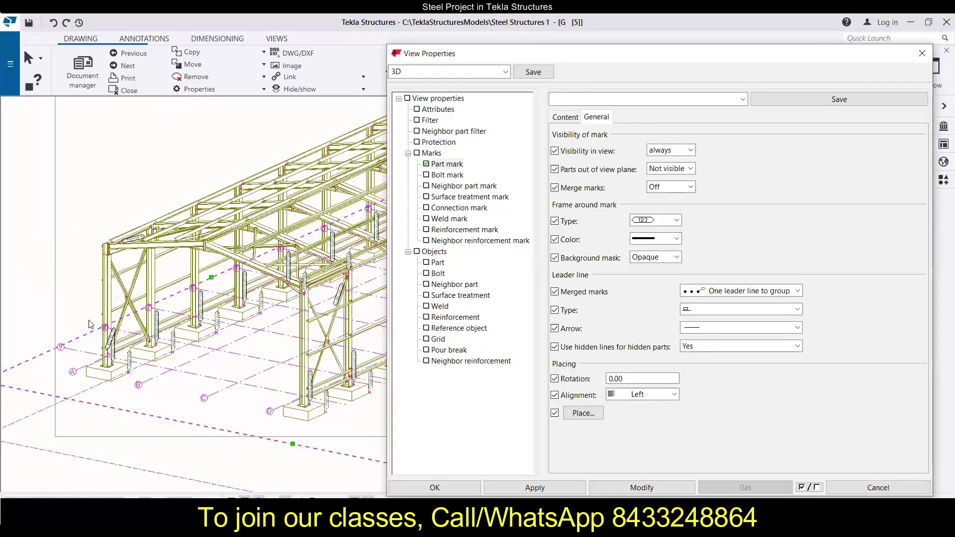
{"action": "scroll", "coordinate": [92, 326], "scroll_direction": "up", "scroll_amount": 2}
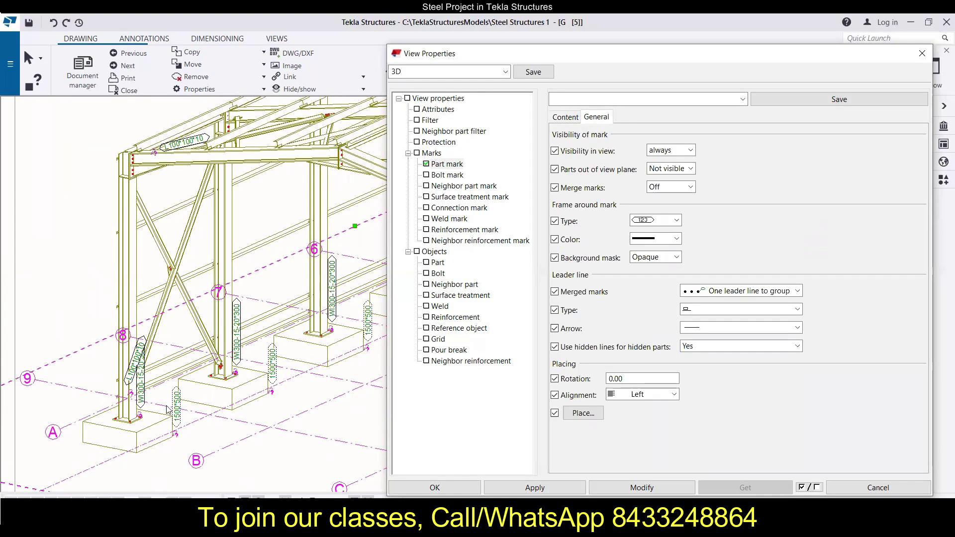
{"action": "scroll", "coordinate": [151, 372], "scroll_direction": "down", "scroll_amount": 2}
{"action": "scroll", "coordinate": [151, 372], "scroll_direction": "down", "scroll_amount": 3}
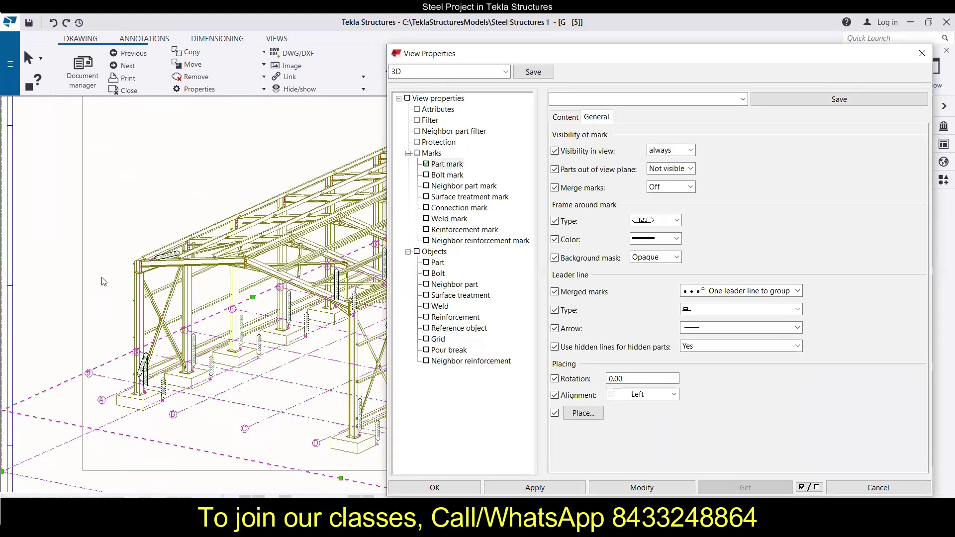
{"action": "scroll", "coordinate": [125, 282], "scroll_direction": "down", "scroll_amount": 2}
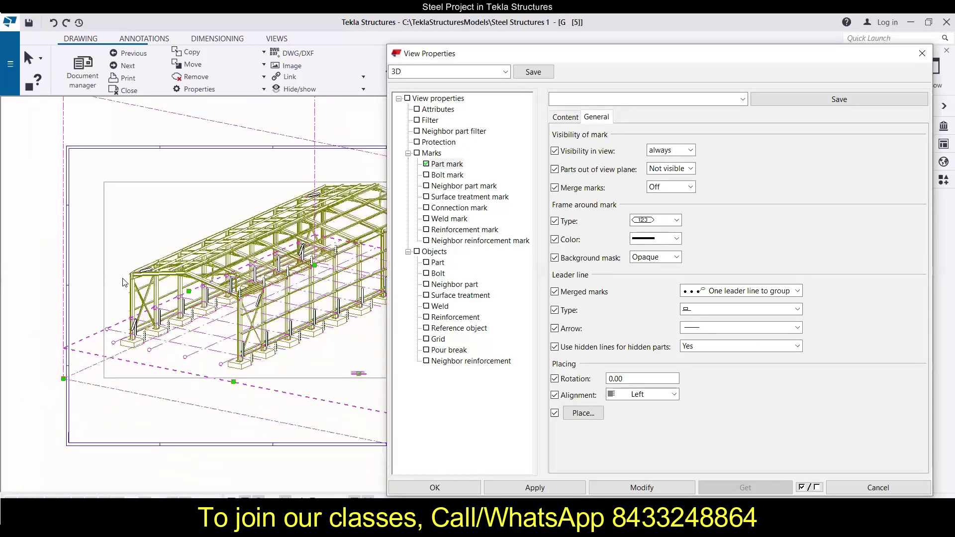
{"action": "scroll", "coordinate": [128, 275], "scroll_direction": "down", "scroll_amount": 1}
{"action": "scroll", "coordinate": [128, 275], "scroll_direction": "up", "scroll_amount": 4}
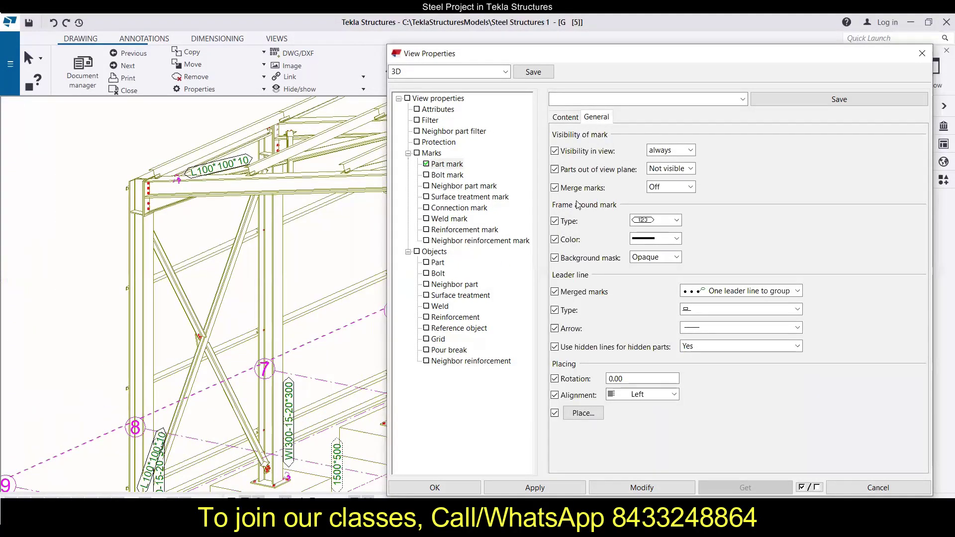
Set parts out of view plane to Visible, choose the underline frame around the part marks, and apply both to the 3D view.
{"action": "left_click", "coordinate": [689, 169]}
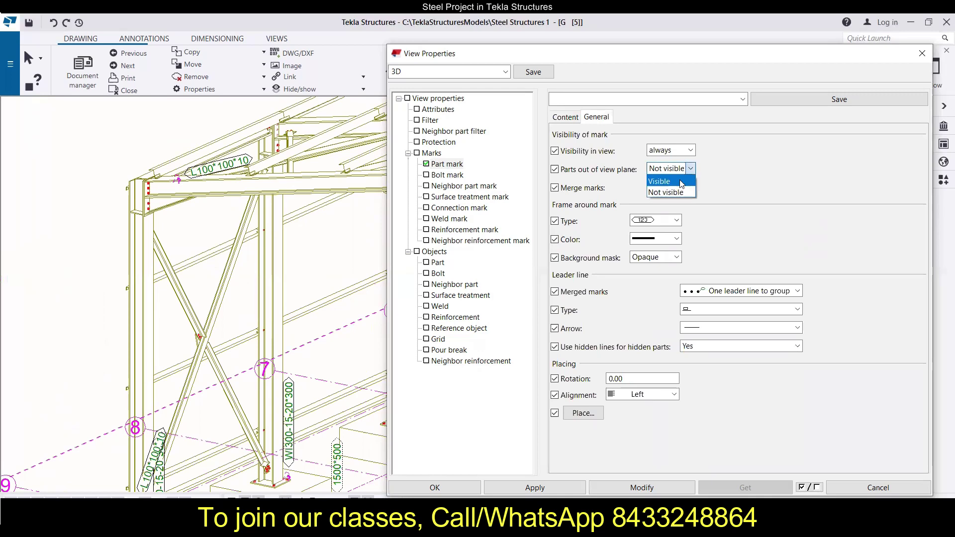
{"action": "left_click", "coordinate": [680, 182]}
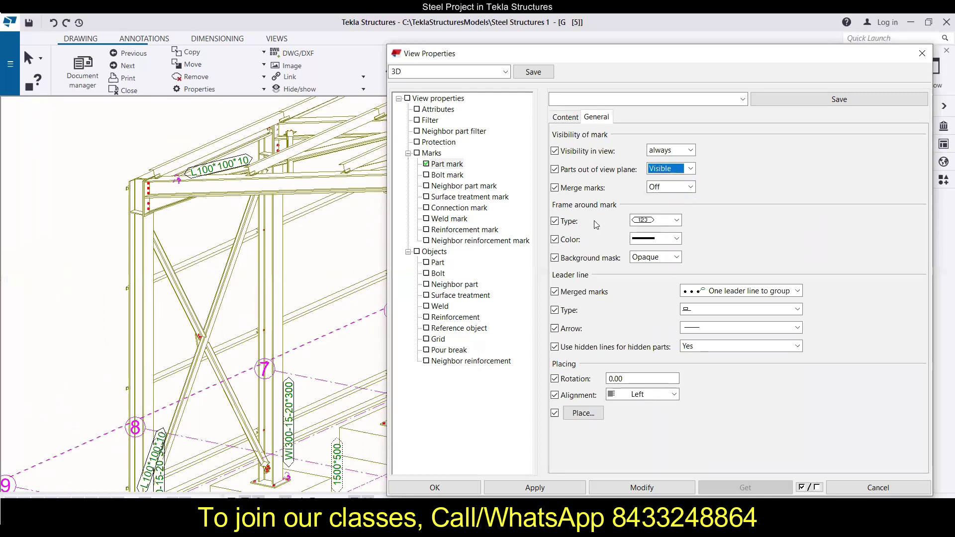
{"action": "left_click", "coordinate": [667, 222]}
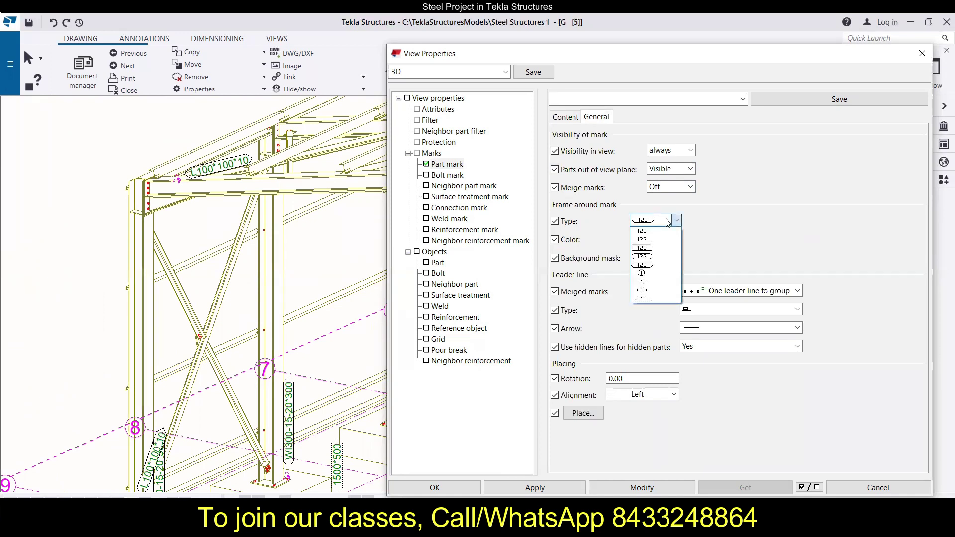
{"action": "left_click", "coordinate": [643, 239]}
{"action": "left_click", "coordinate": [649, 489]}
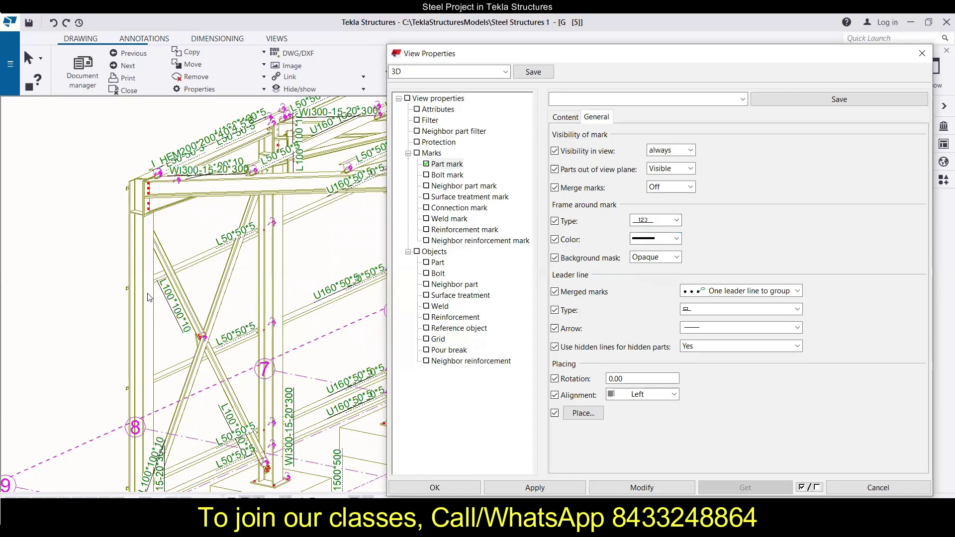
Change the frame around the part marks to a circle and apply it to the 3D view.
{"action": "left_click", "coordinate": [663, 220]}
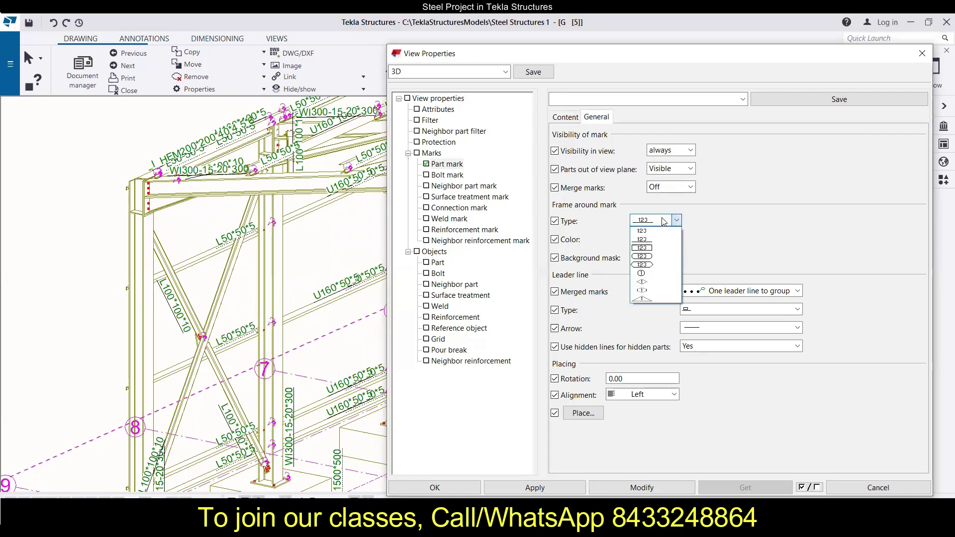
{"action": "left_click", "coordinate": [642, 273]}
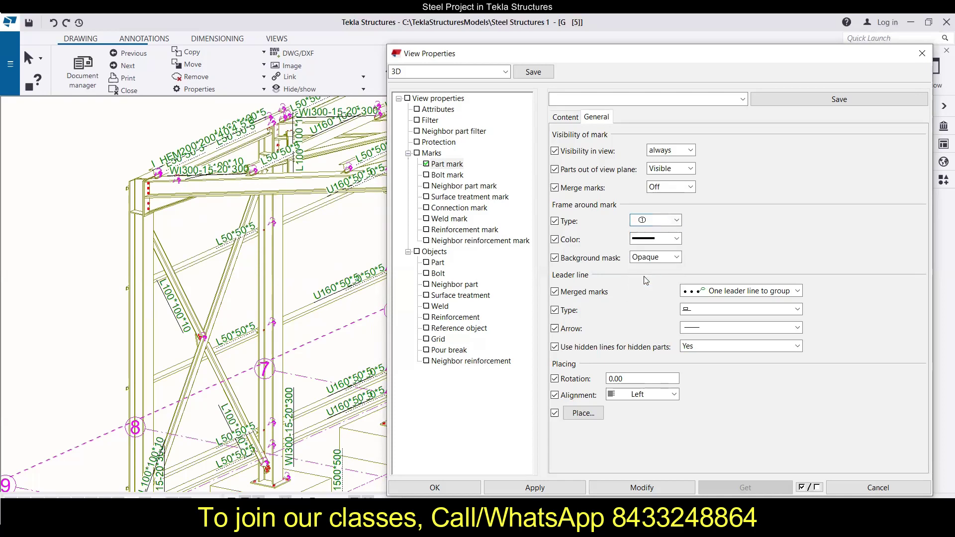
{"action": "left_click", "coordinate": [663, 489]}
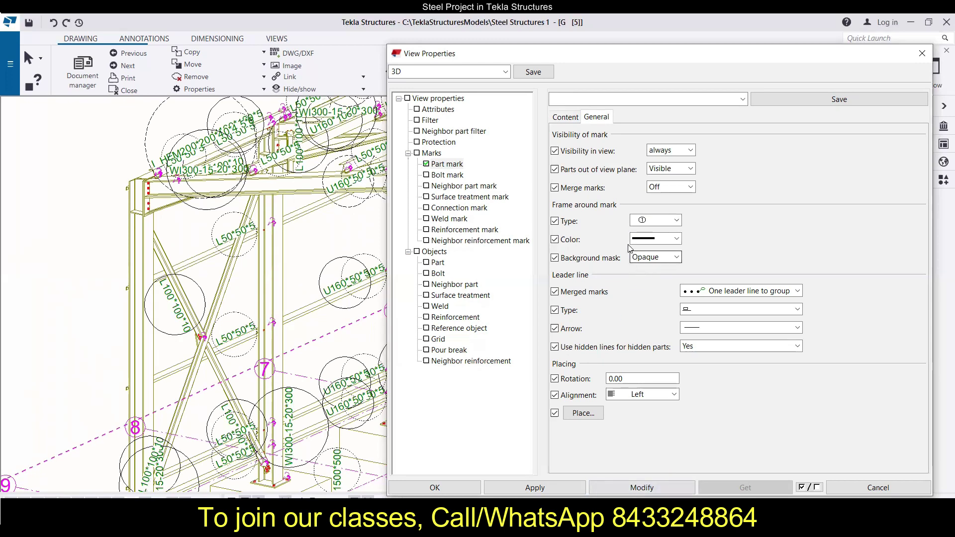
Set the part mark frame color to red with an Opaque background mask.
{"action": "left_click", "coordinate": [658, 242]}
{"action": "left_click", "coordinate": [656, 258]}
{"action": "left_click", "coordinate": [664, 258]}
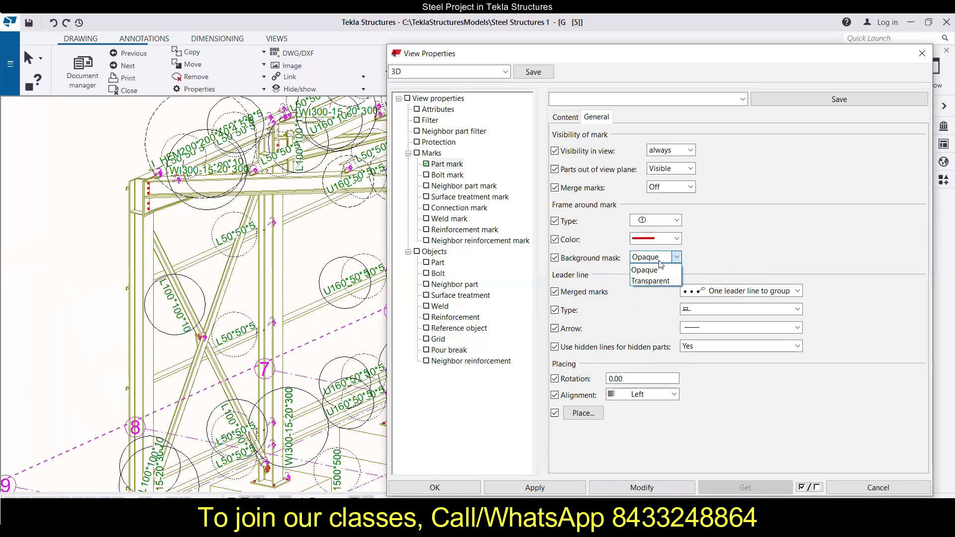
{"action": "left_click", "coordinate": [660, 267]}
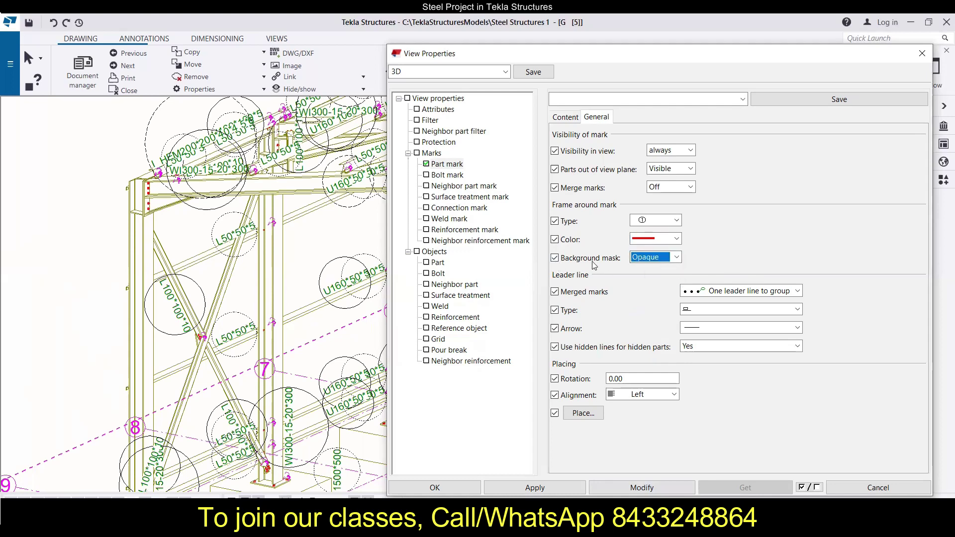
Use One leader line to group for merged marks and choose the angled leader line type with the mark at its end.
{"action": "left_click", "coordinate": [745, 293]}
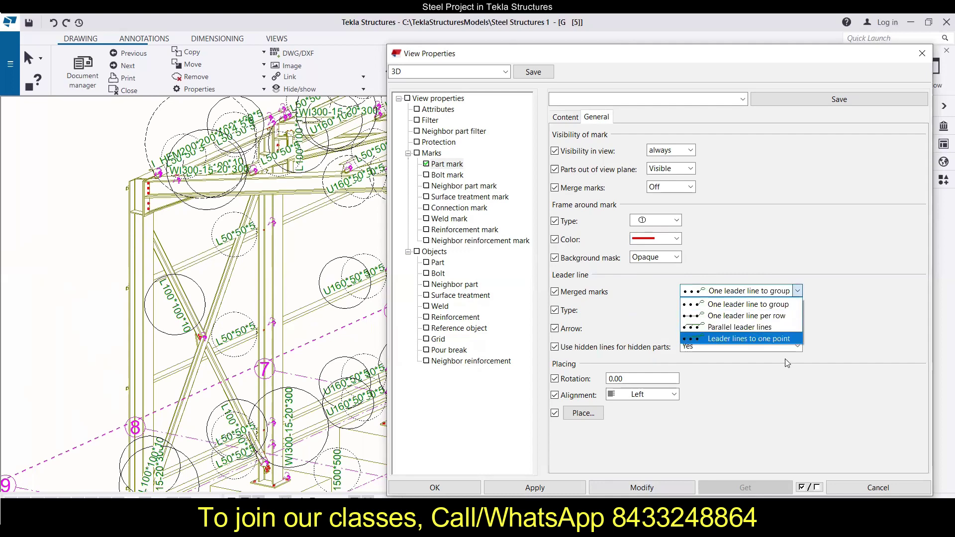
{"action": "left_click", "coordinate": [739, 305]}
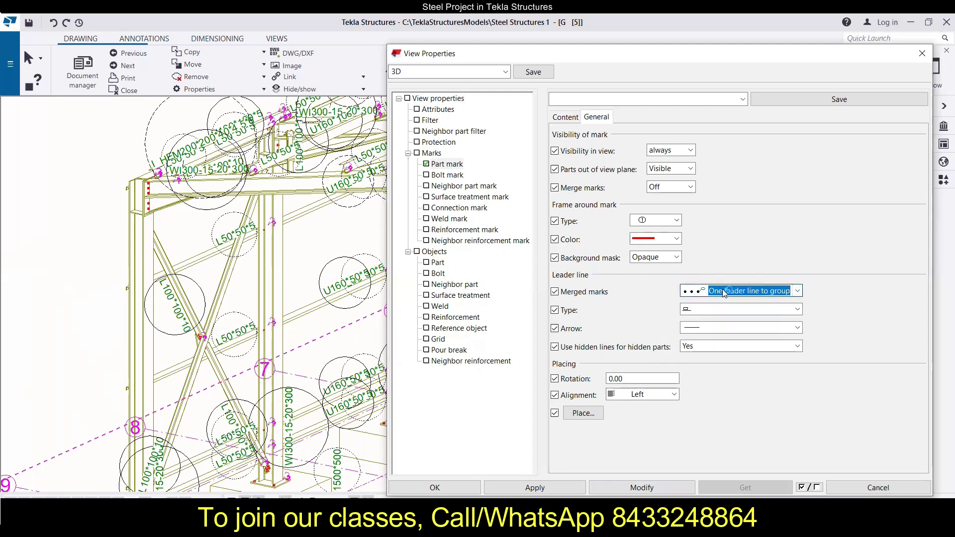
{"action": "left_click", "coordinate": [731, 313]}
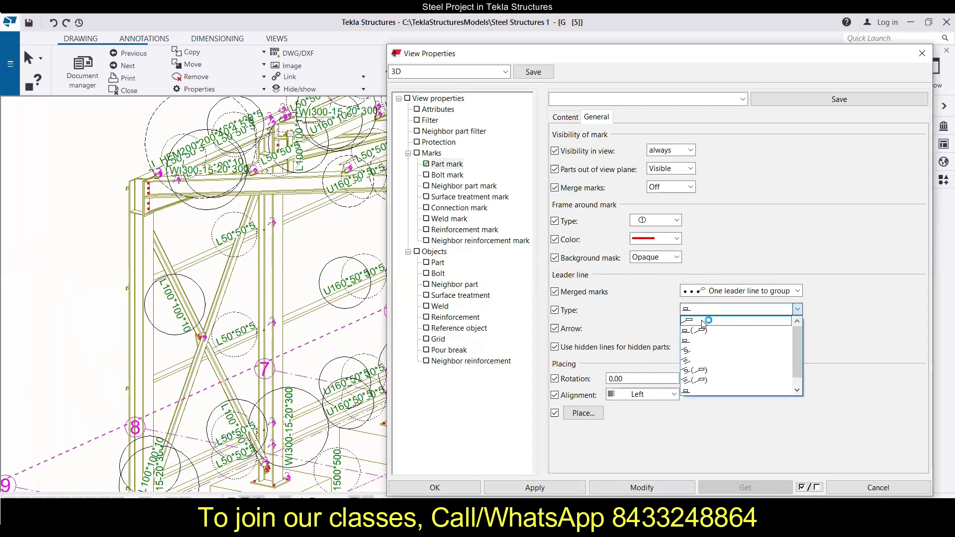
{"action": "left_click", "coordinate": [707, 320]}
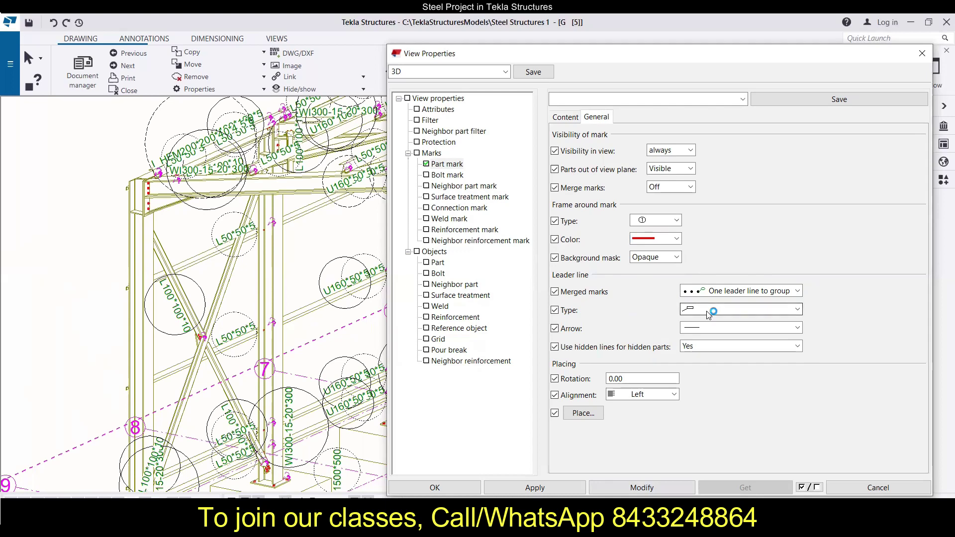
Apply the grouped, angled leader line settings and red opaque frames to the part marks in the 3D view.
{"action": "left_click", "coordinate": [634, 487]}
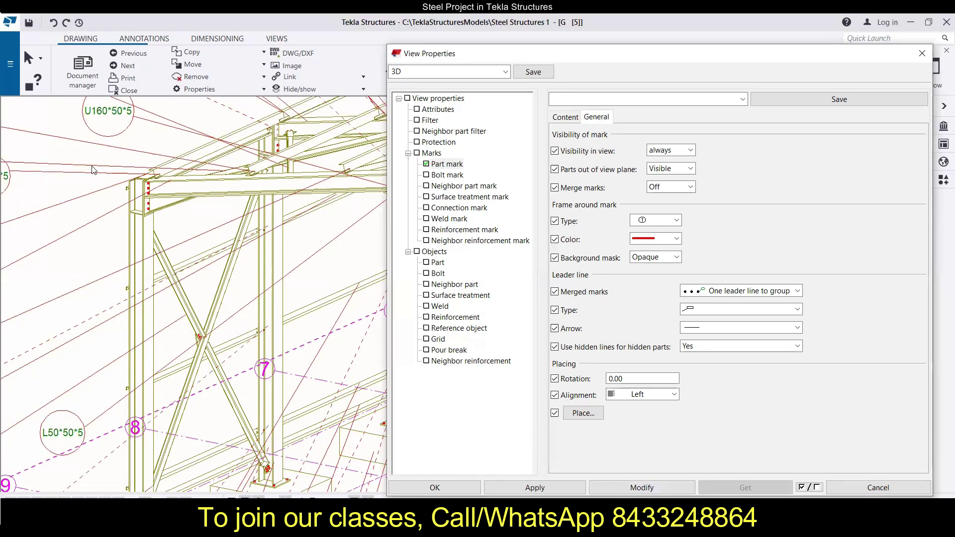
{"action": "scroll", "coordinate": [92, 169], "scroll_direction": "down", "scroll_amount": 2}
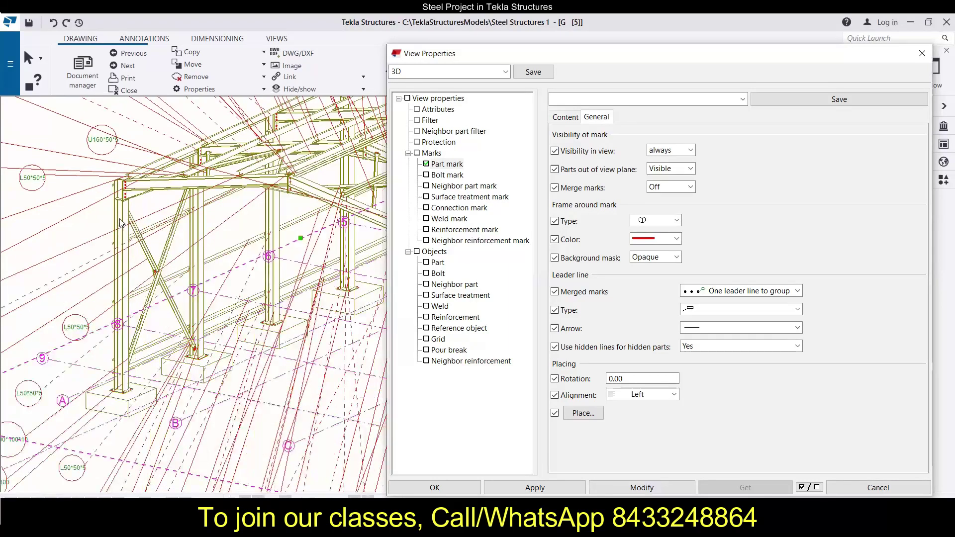
{"action": "scroll", "coordinate": [122, 223], "scroll_direction": "down", "scroll_amount": 1}
{"action": "scroll", "coordinate": [121, 223], "scroll_direction": "down", "scroll_amount": 1}
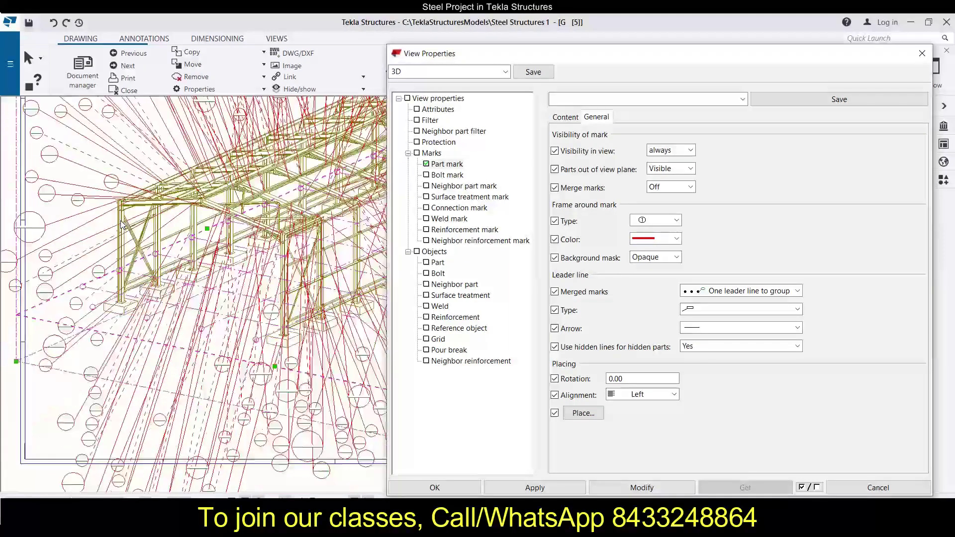
Set an elongated hexagonal frame around the part marks and a filled arrowhead for their leader lines, and apply both to the 3D view.
{"action": "left_click", "coordinate": [662, 222]}
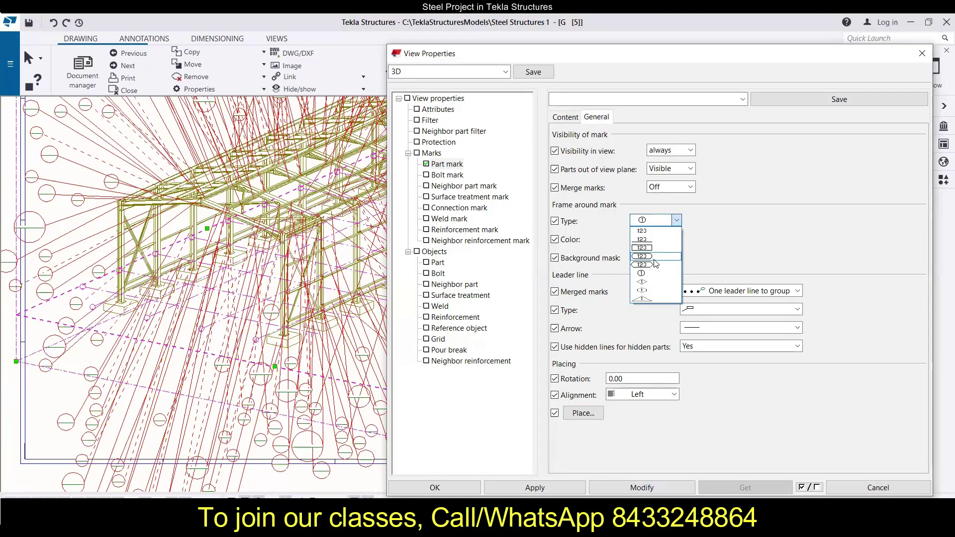
{"action": "left_click", "coordinate": [654, 265]}
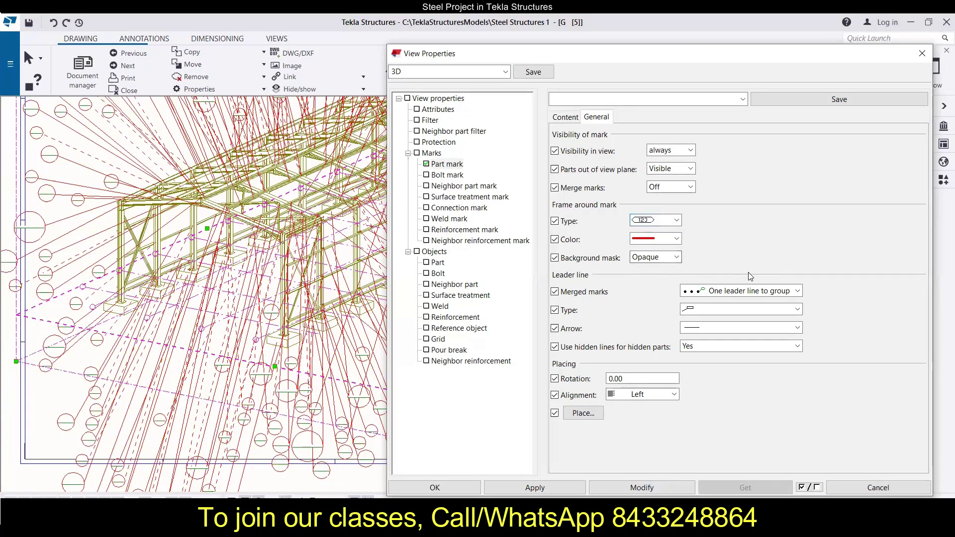
{"action": "left_click", "coordinate": [728, 329]}
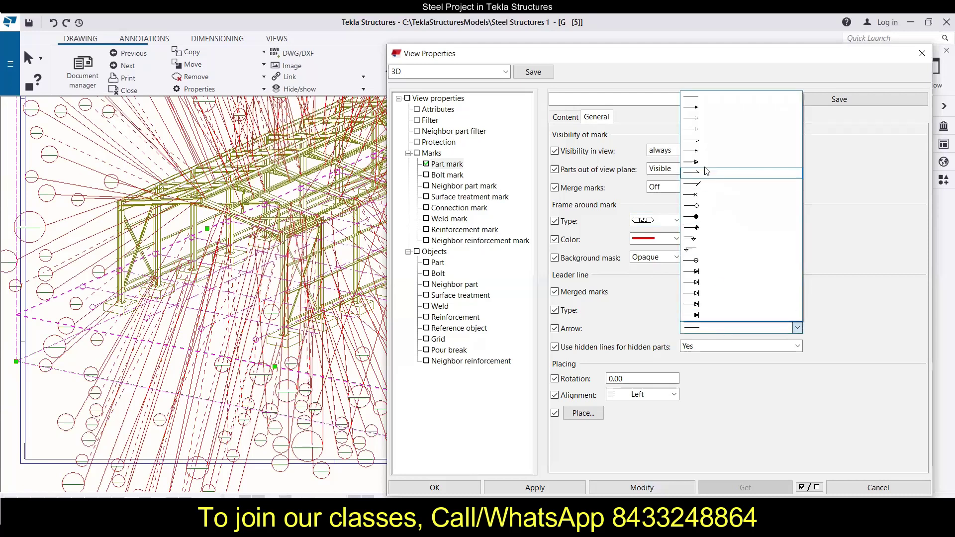
{"action": "left_click", "coordinate": [696, 109]}
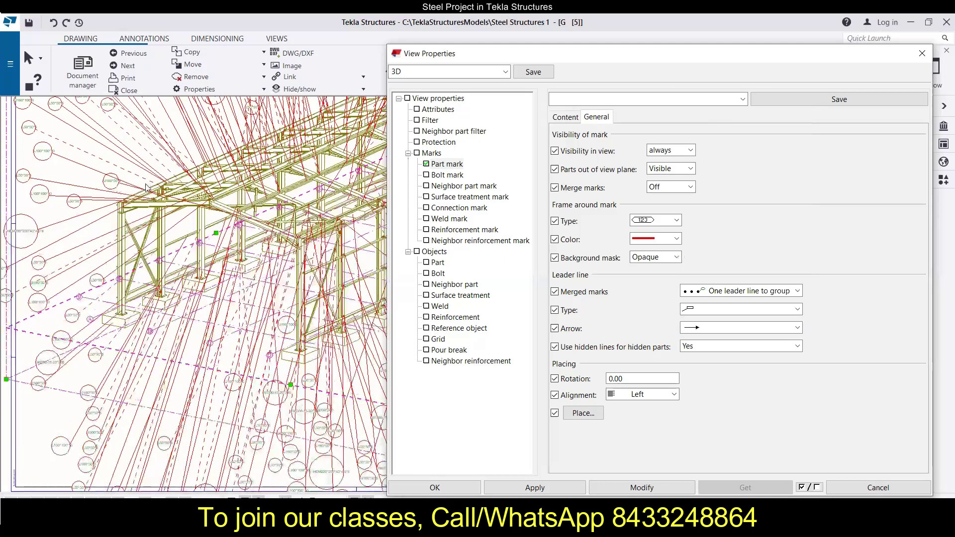
{"action": "scroll", "coordinate": [287, 255], "scroll_direction": "up", "scroll_amount": 5}
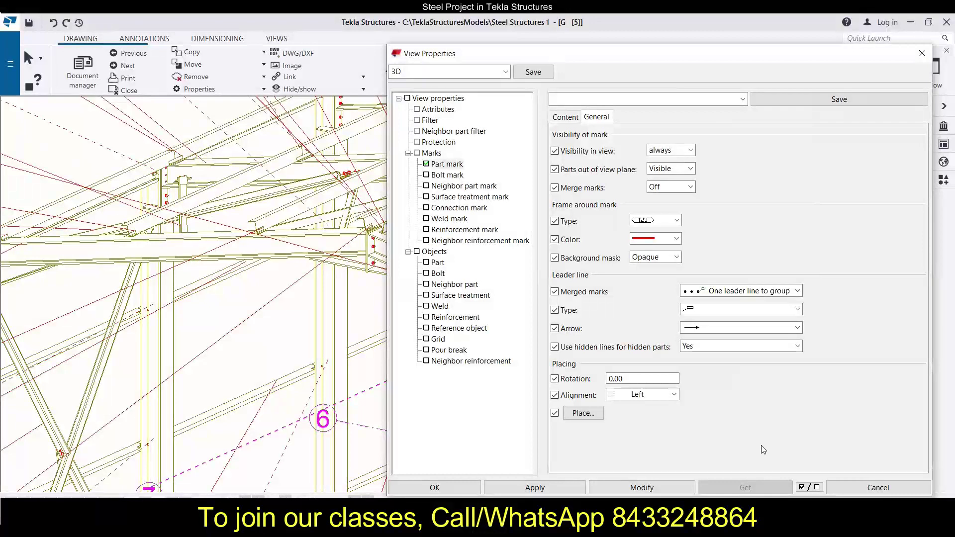
{"action": "left_click", "coordinate": [642, 489]}
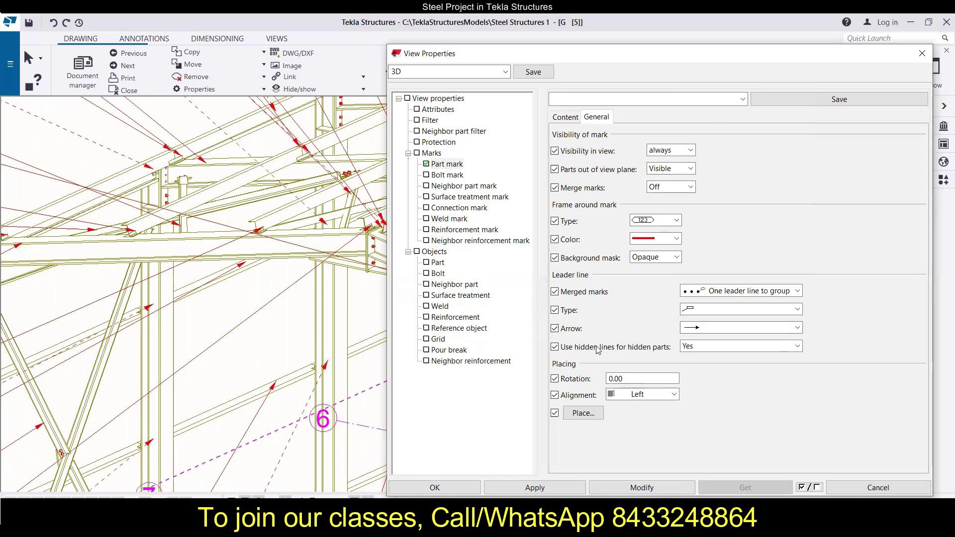
{"action": "scroll", "coordinate": [243, 256], "scroll_direction": "down", "scroll_amount": 3}
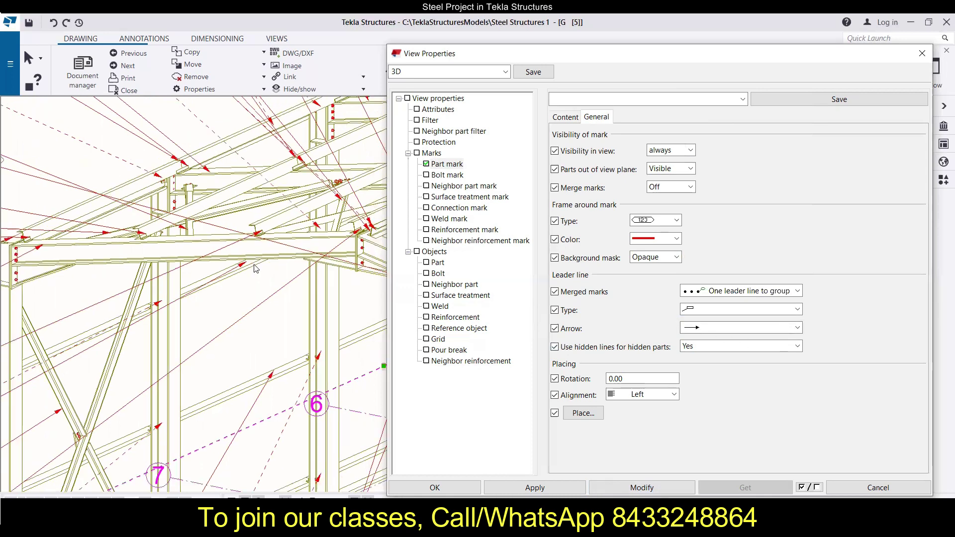
{"action": "scroll", "coordinate": [243, 274], "scroll_direction": "down", "scroll_amount": 1}
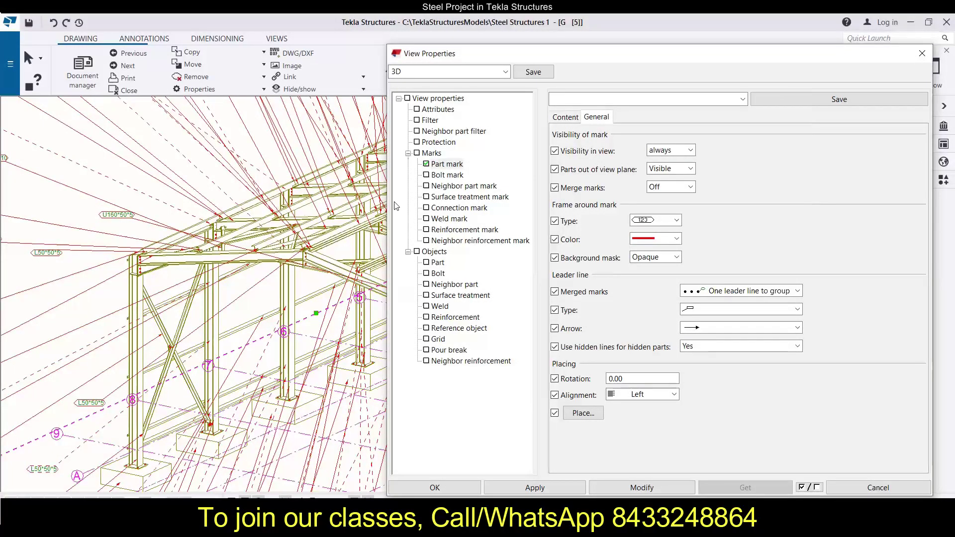
Set the part mark frame color to dark green and Use hidden lines for hidden parts to No, applying both to the 3D view.
{"action": "left_click", "coordinate": [642, 239]}
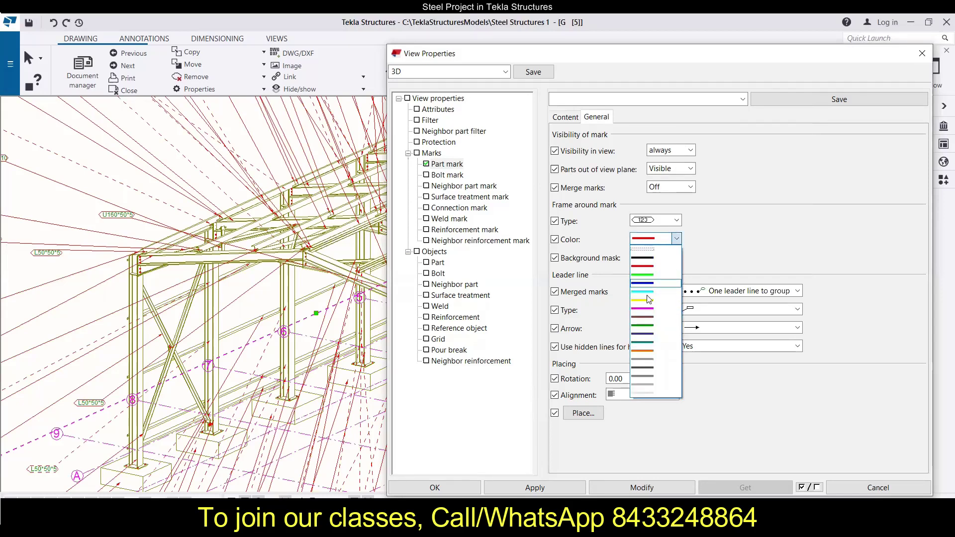
{"action": "left_click", "coordinate": [648, 326]}
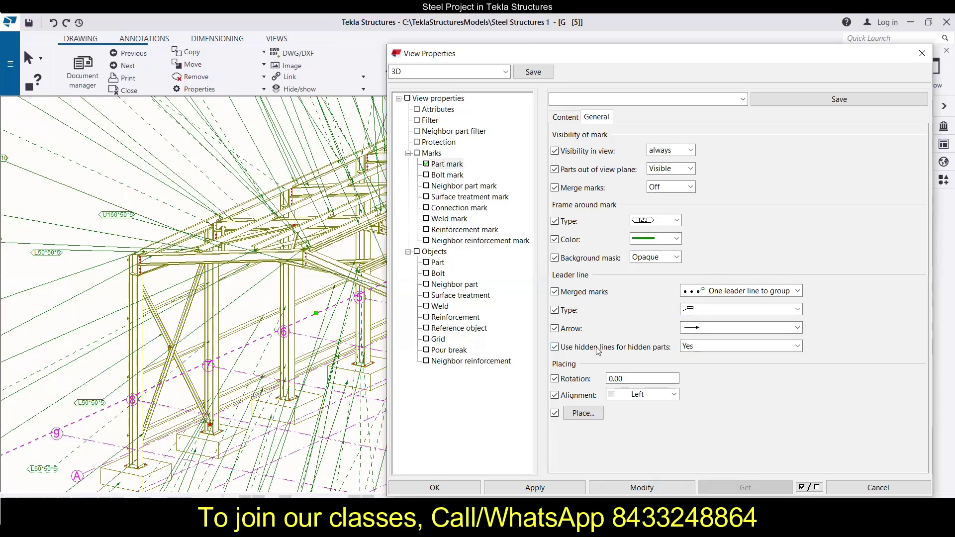
{"action": "left_click", "coordinate": [702, 348]}
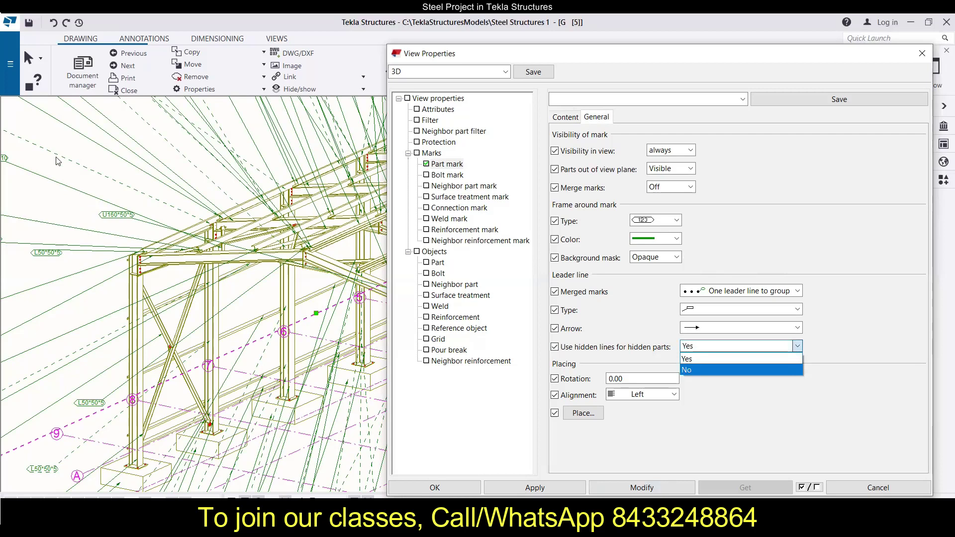
{"action": "scroll", "coordinate": [168, 217], "scroll_direction": "down", "scroll_amount": 2}
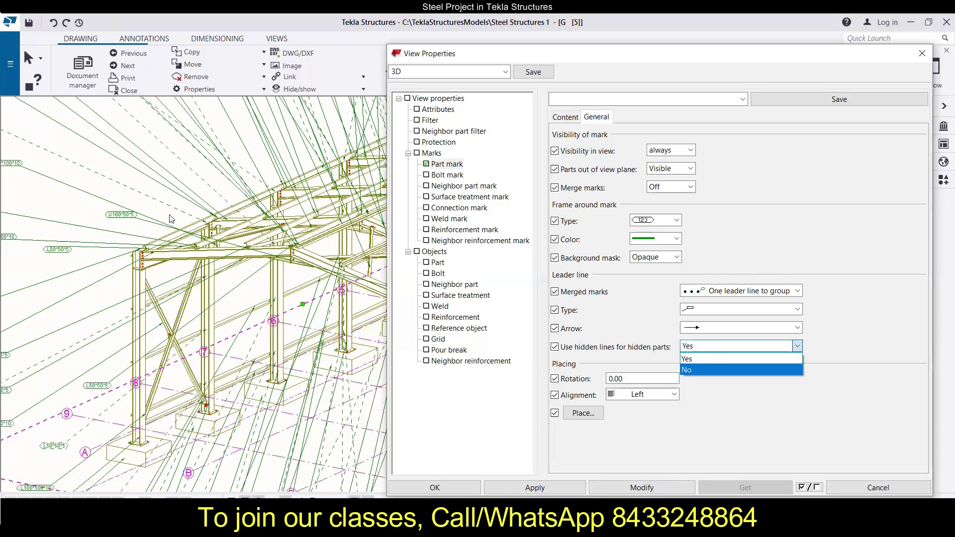
{"action": "scroll", "coordinate": [98, 183], "scroll_direction": "down", "scroll_amount": 2}
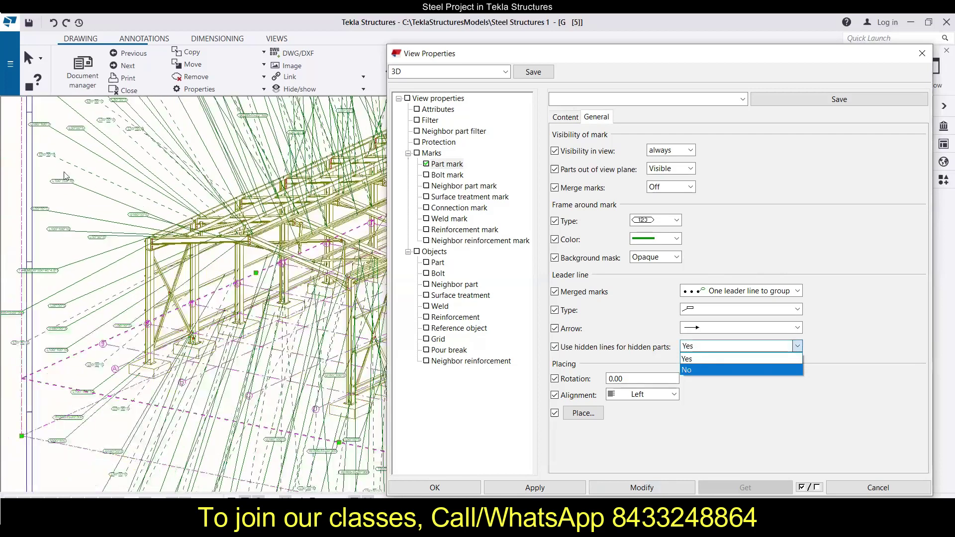
{"action": "left_click", "coordinate": [698, 372]}
{"action": "left_click", "coordinate": [656, 487]}
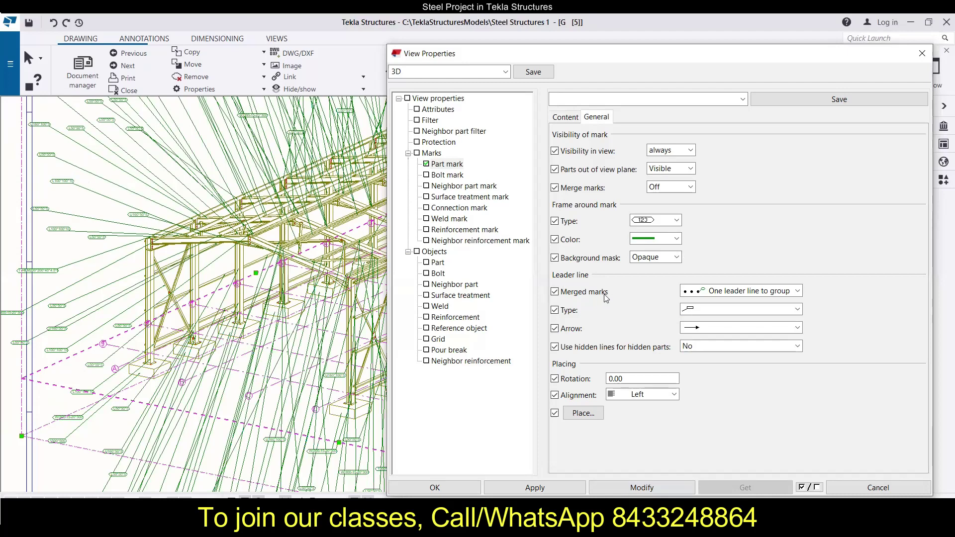
Set Use hidden lines for hidden parts to Yes and choose the plain leader line end without an arrowhead.
{"action": "left_click", "coordinate": [700, 347]}
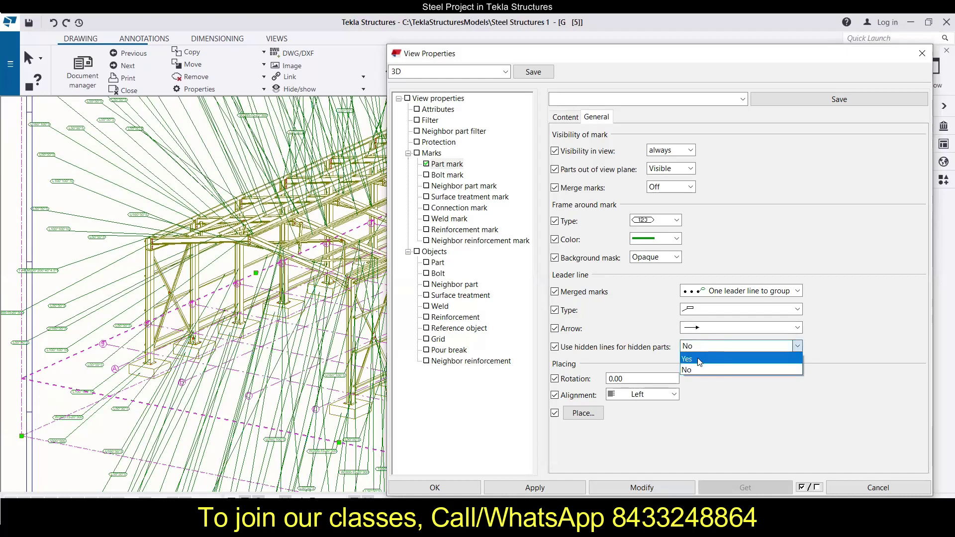
{"action": "left_click", "coordinate": [700, 361]}
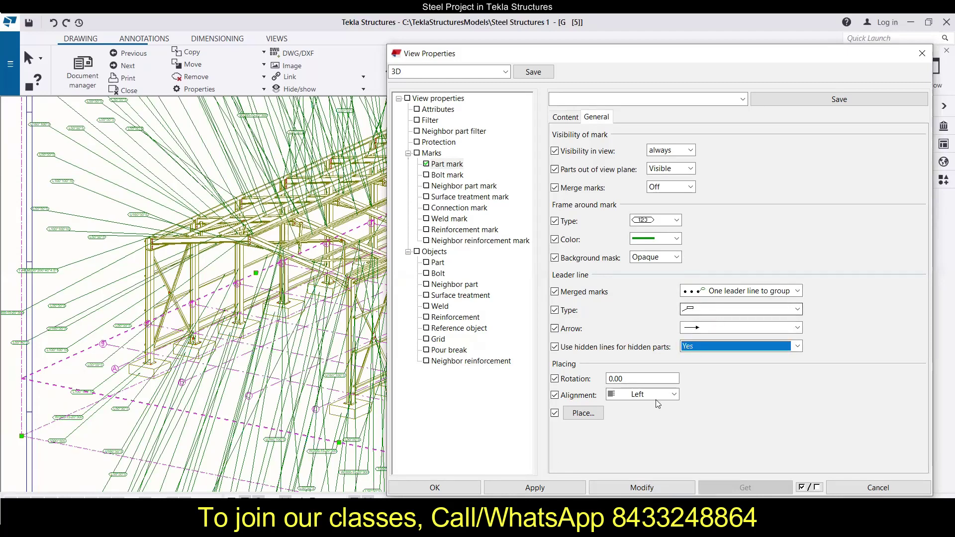
{"action": "left_click", "coordinate": [711, 331]}
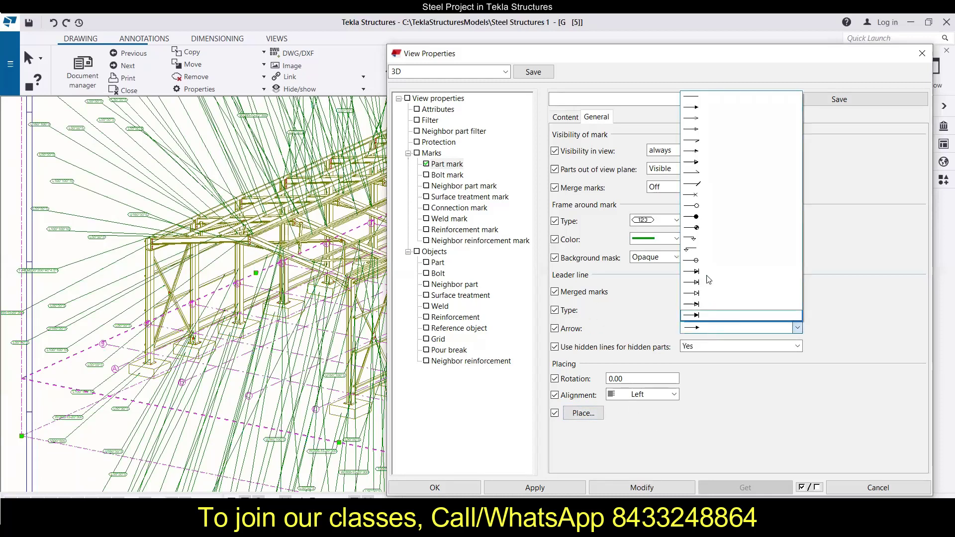
{"action": "left_click", "coordinate": [707, 99]}
Choose the leader line type that places marks along the parts without leaders, set the frame color to red, and apply both to the 3D view.
{"action": "left_click", "coordinate": [719, 309]}
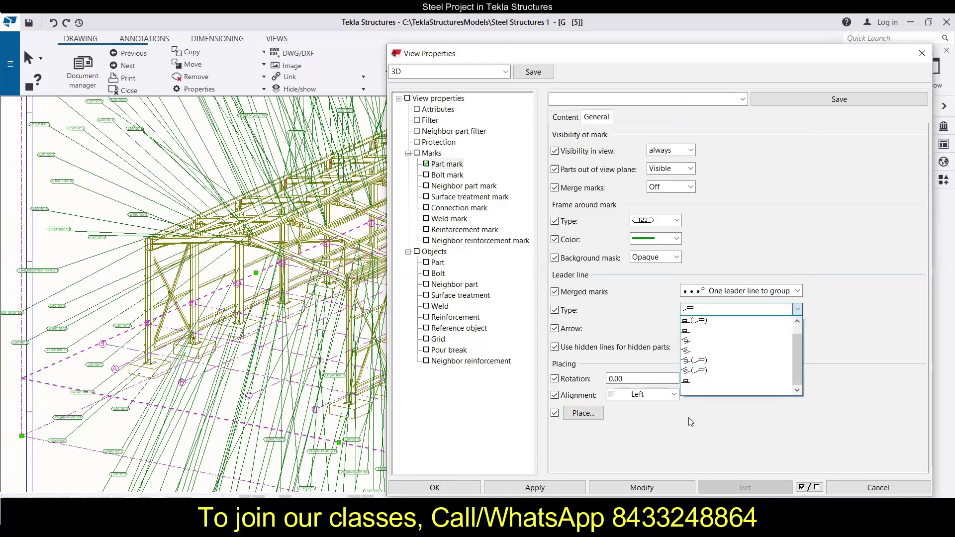
{"action": "left_click", "coordinate": [696, 332]}
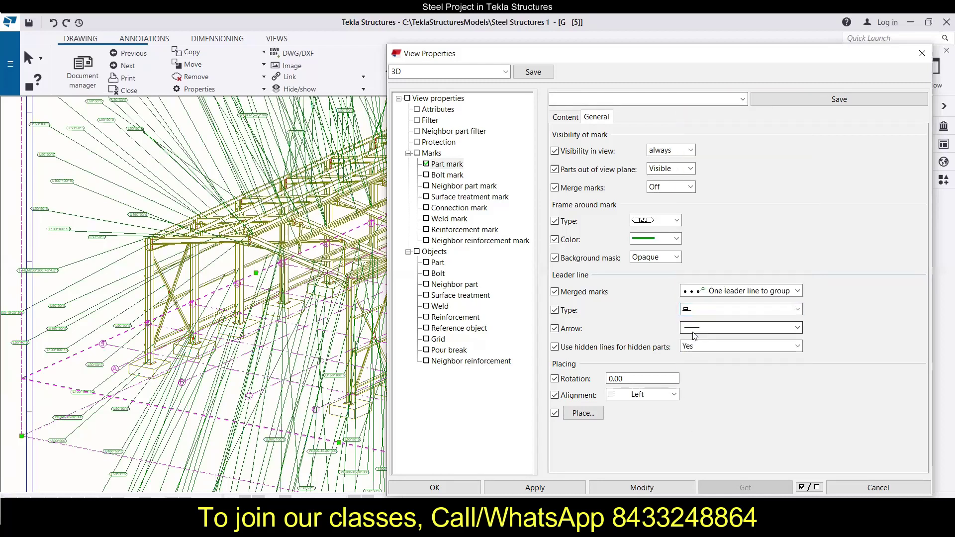
{"action": "left_click", "coordinate": [644, 242]}
{"action": "left_click", "coordinate": [654, 271]}
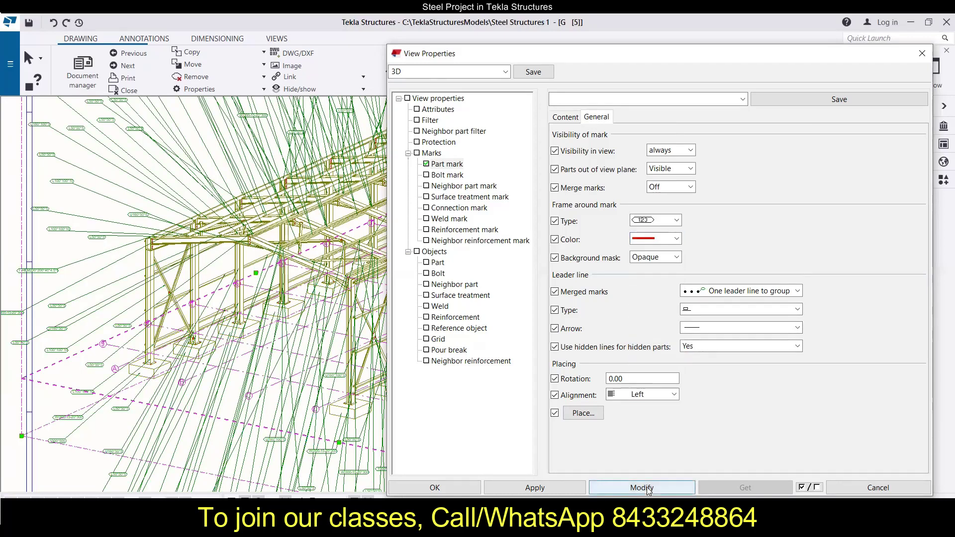
{"action": "left_click", "coordinate": [646, 488]}
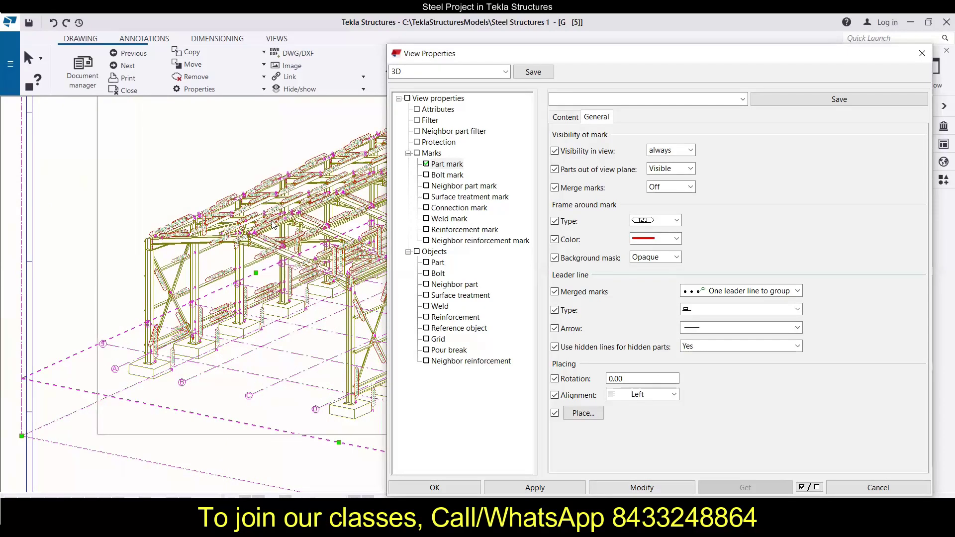
{"action": "scroll", "coordinate": [178, 219], "scroll_direction": "up", "scroll_amount": 3}
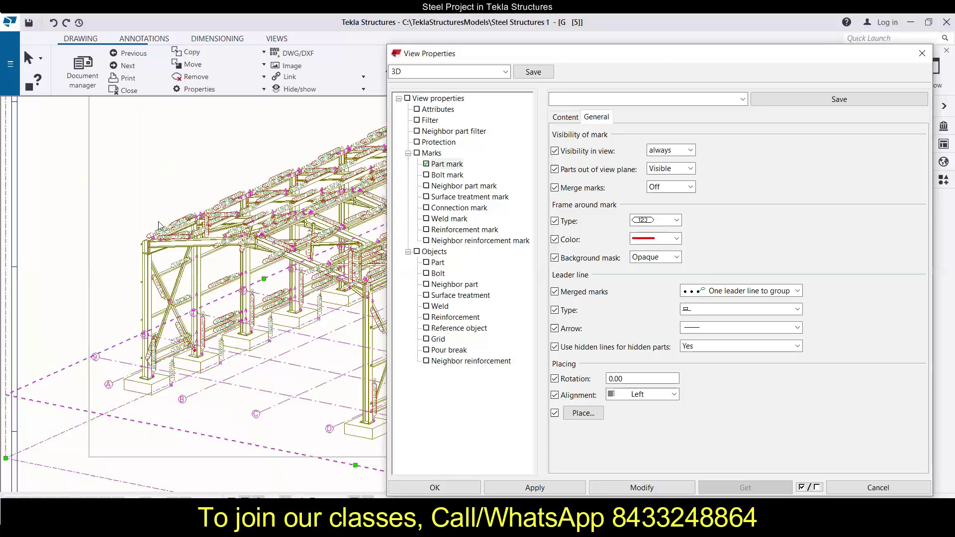
{"action": "scroll", "coordinate": [135, 247], "scroll_direction": "up", "scroll_amount": 3}
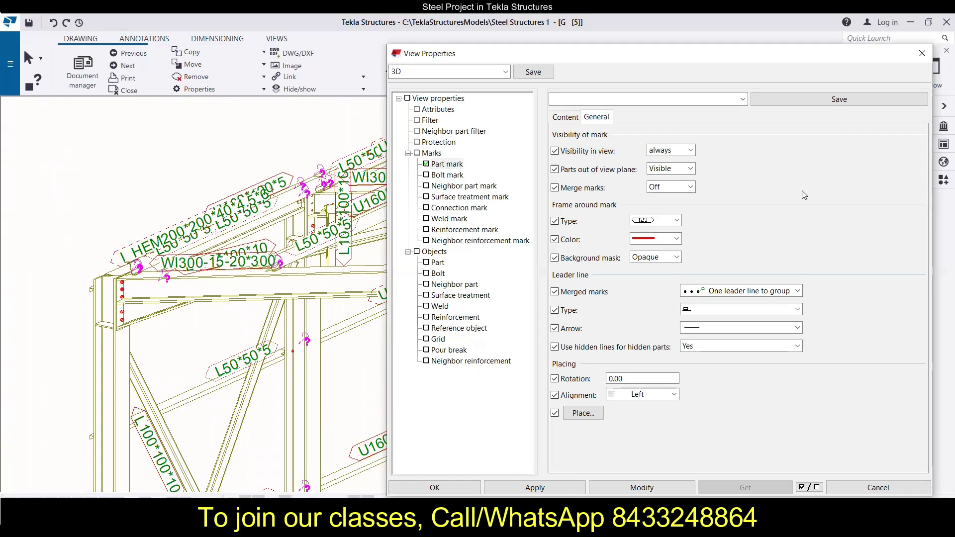
{"action": "scroll", "coordinate": [272, 282], "scroll_direction": "down", "scroll_amount": 2}
{"action": "scroll", "coordinate": [272, 282], "scroll_direction": "down", "scroll_amount": 1}
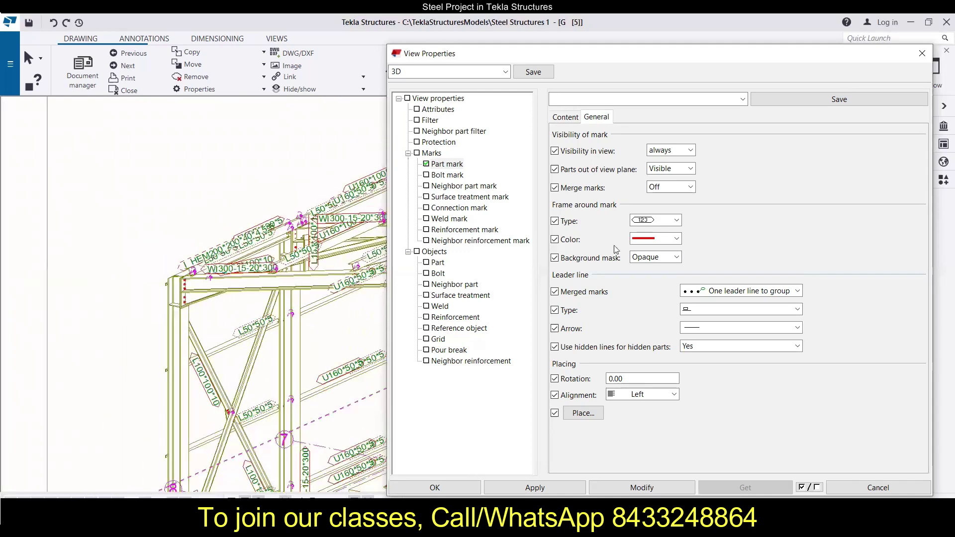
{"action": "scroll", "coordinate": [295, 324], "scroll_direction": "down", "scroll_amount": 2}
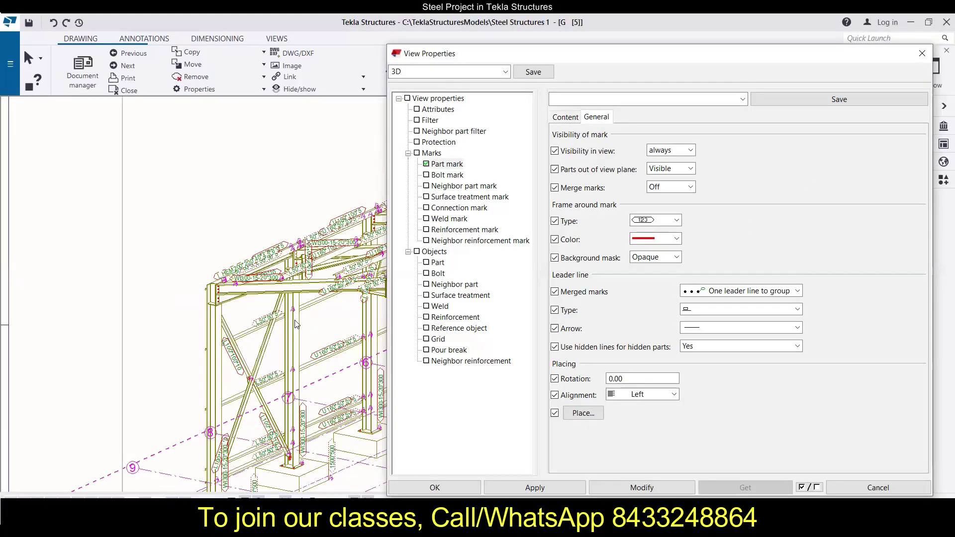
{"action": "middle_click_drag", "start_coordinate": [286, 308], "coordinate": [207, 250]}
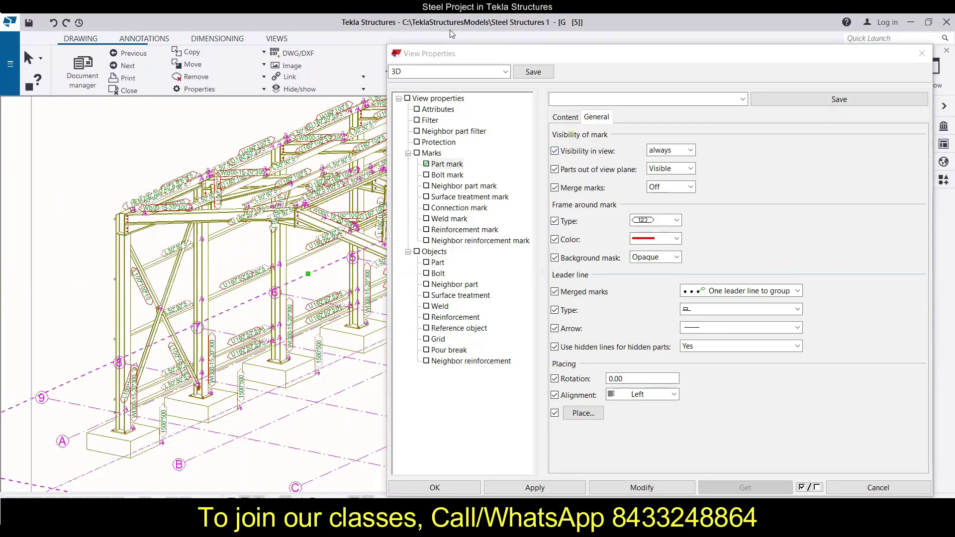
Look over the bolt mark content and remove Part position from the elements in the neighbor part mark.
{"action": "left_click", "coordinate": [448, 175]}
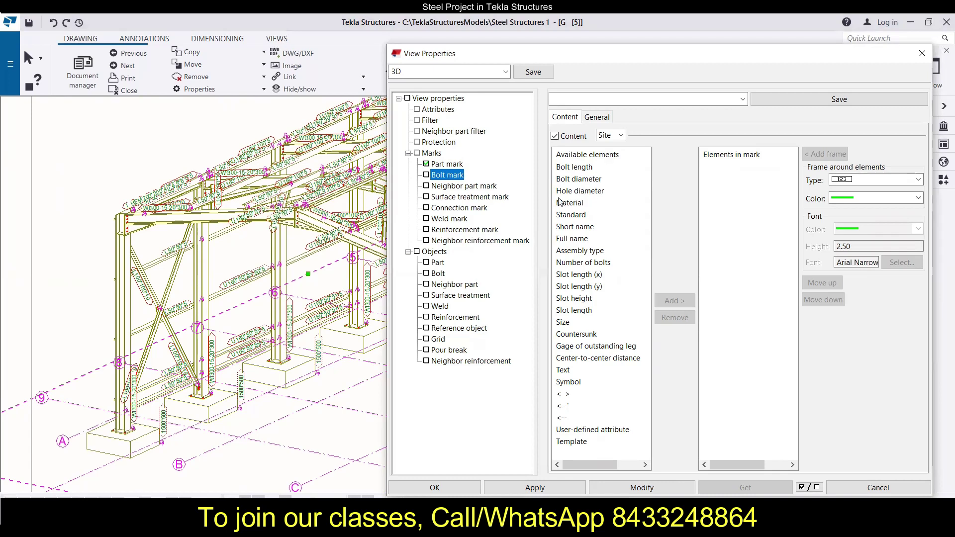
{"action": "left_click", "coordinate": [455, 185]}
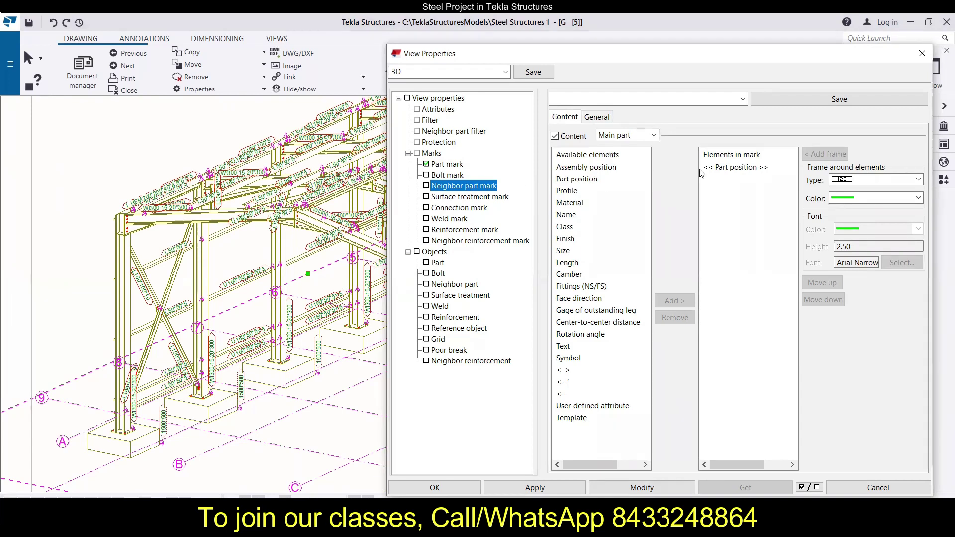
{"action": "left_click", "coordinate": [738, 168]}
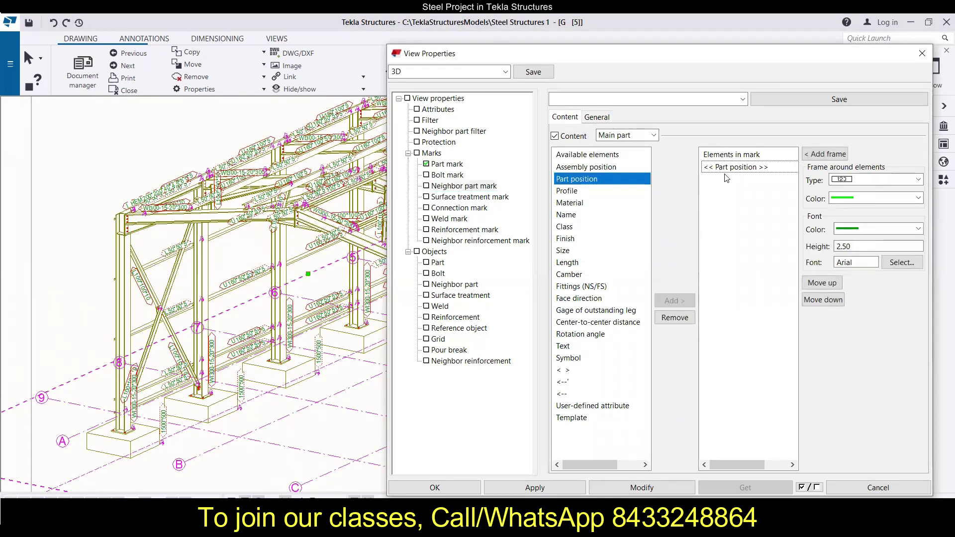
{"action": "left_click", "coordinate": [674, 318]}
Look over the content settings of the surface treatment mark, connection mark and weld mark.
{"action": "left_click", "coordinate": [488, 199]}
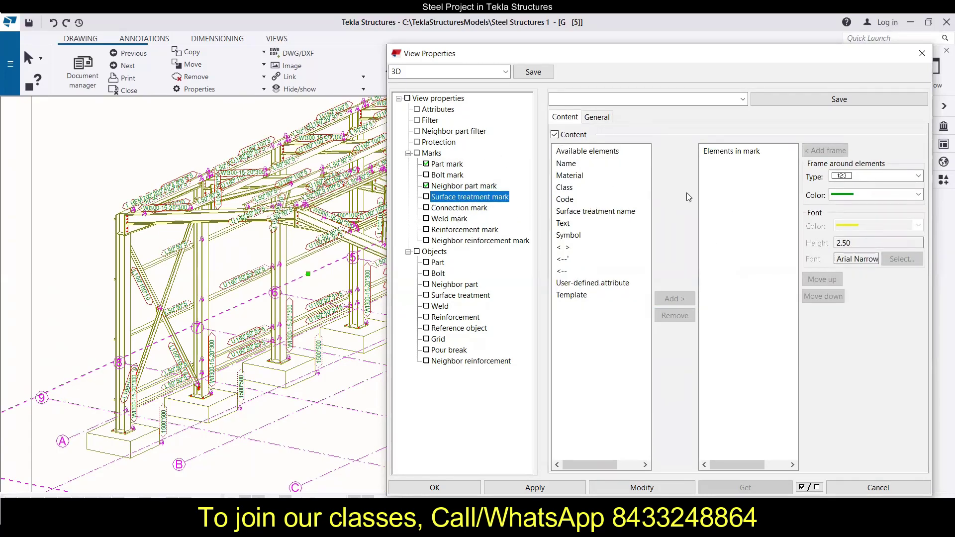
{"action": "left_click", "coordinate": [472, 209]}
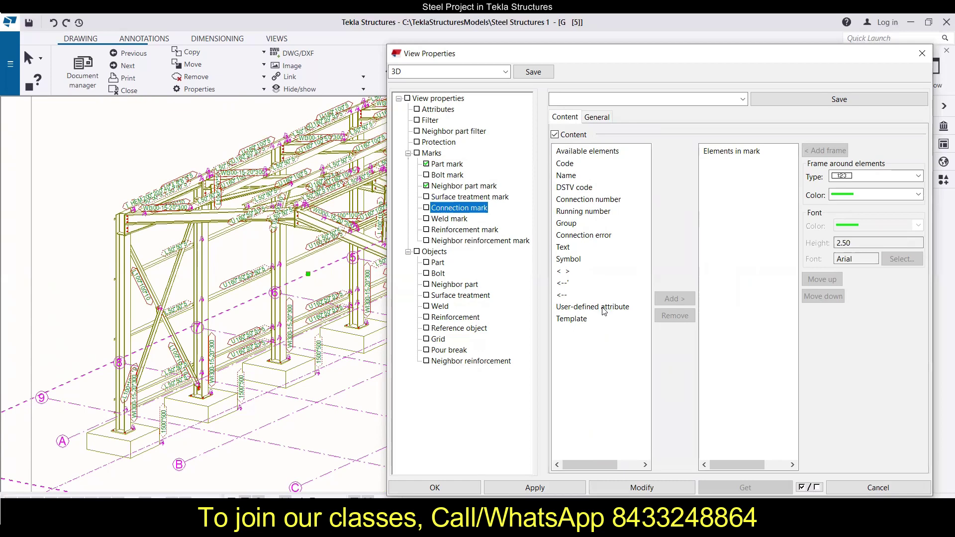
{"action": "left_click", "coordinate": [461, 220]}
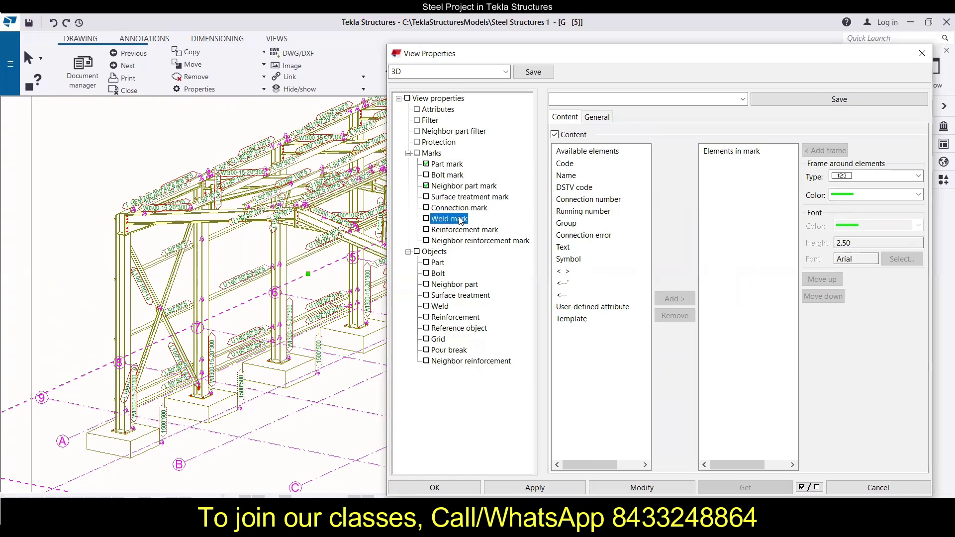
Remove Shape from the reinforcement mark and Position from the neighbor reinforcement mark, applying the changes to the 3D view.
{"action": "left_click", "coordinate": [459, 231]}
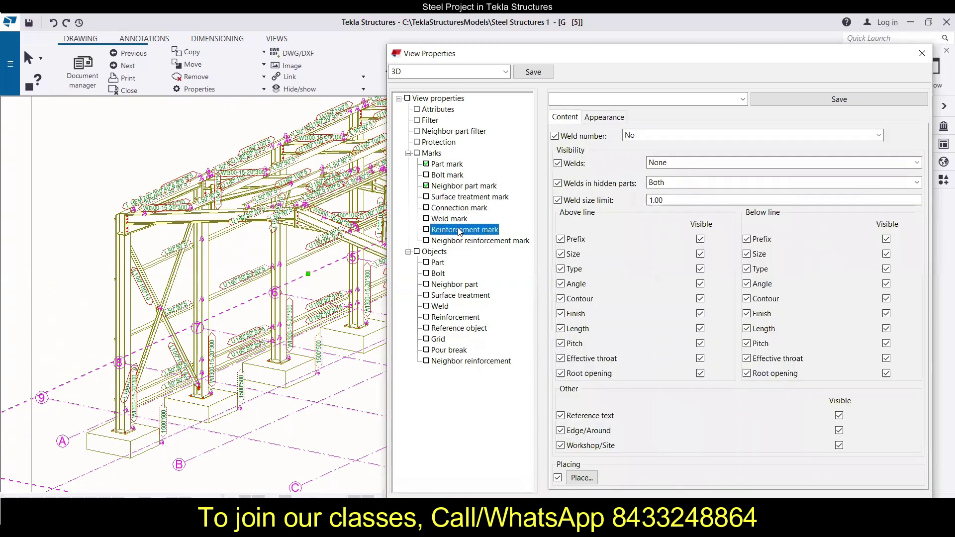
{"action": "left_click", "coordinate": [718, 169]}
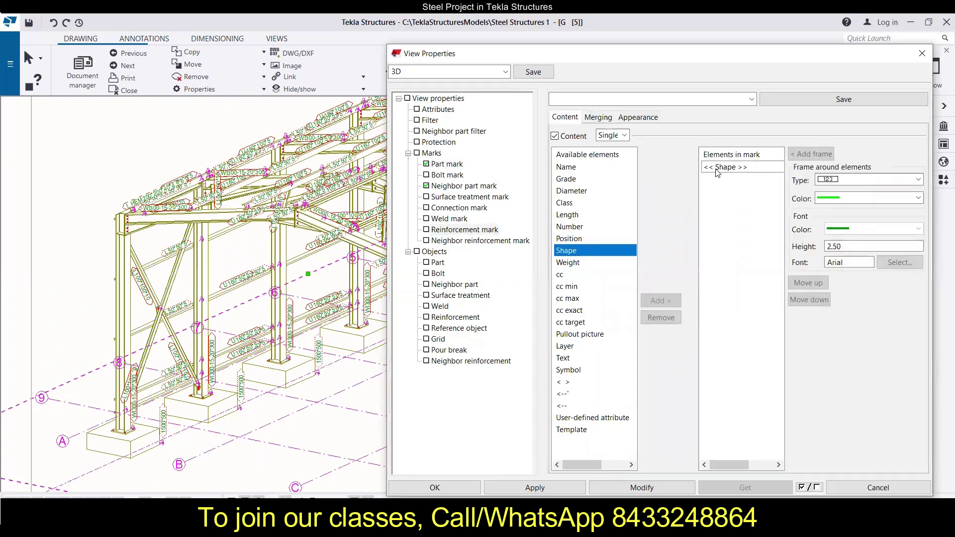
{"action": "left_click", "coordinate": [661, 318]}
{"action": "left_click", "coordinate": [488, 242]}
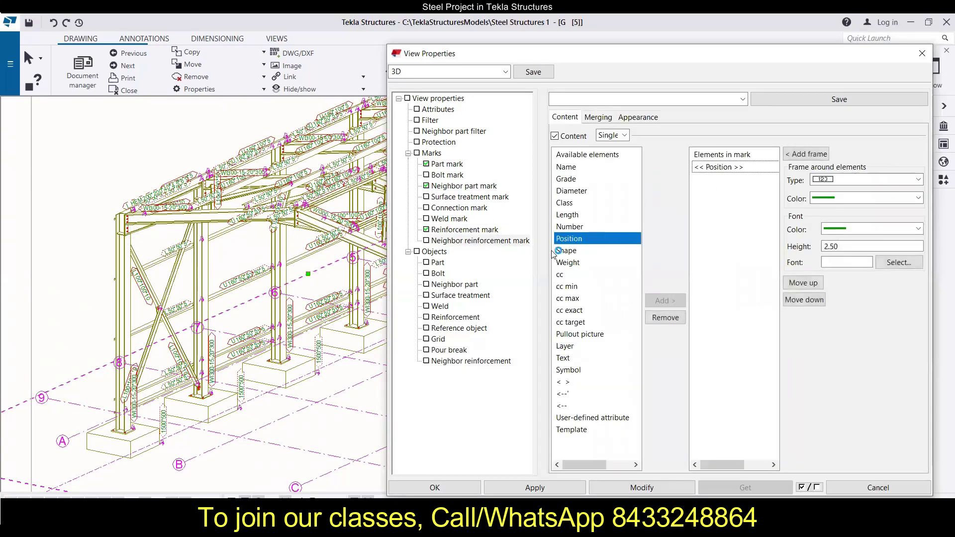
{"action": "left_click", "coordinate": [670, 318]}
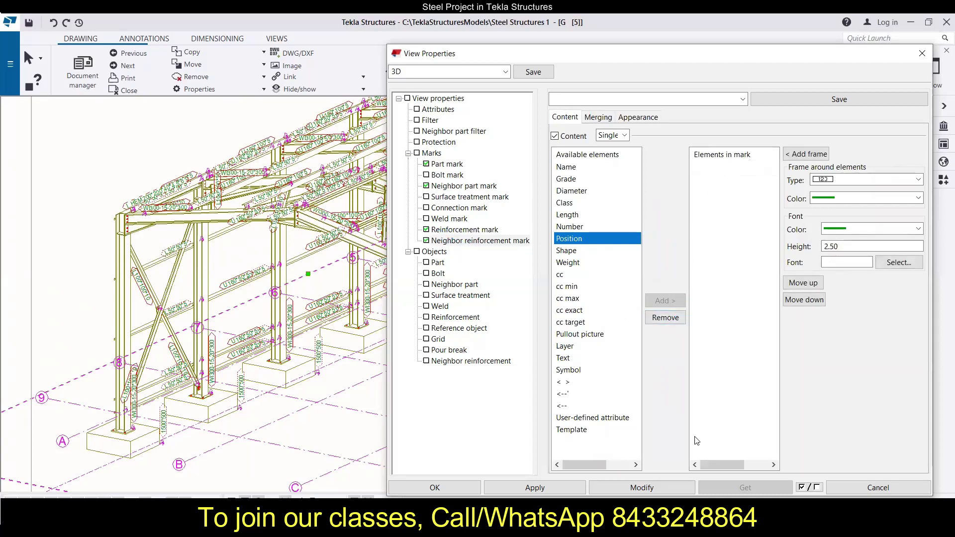
{"action": "left_click", "coordinate": [647, 482]}
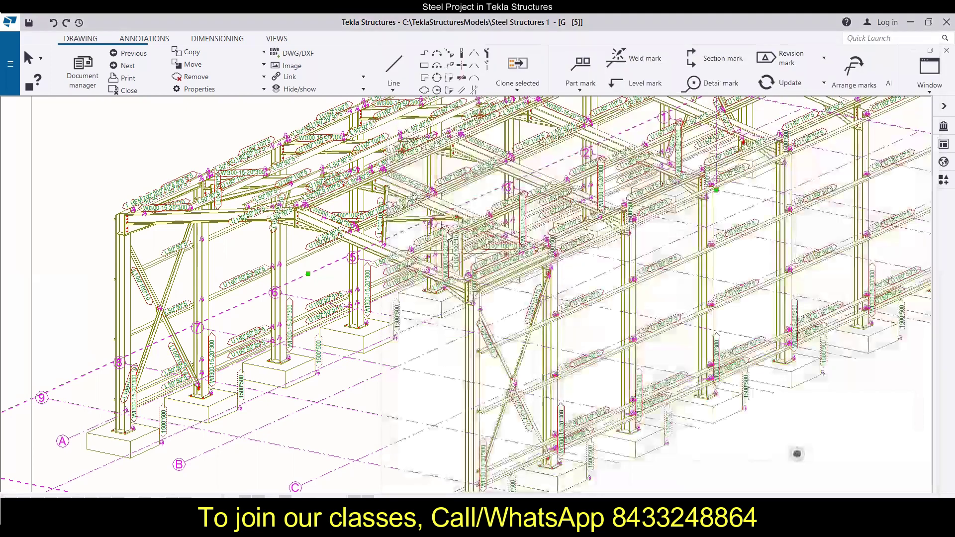
Examine the part marks across the whole 3D steel structure view on the drawing sheet.
{"action": "scroll", "coordinate": [405, 185], "scroll_direction": "down", "scroll_amount": 2}
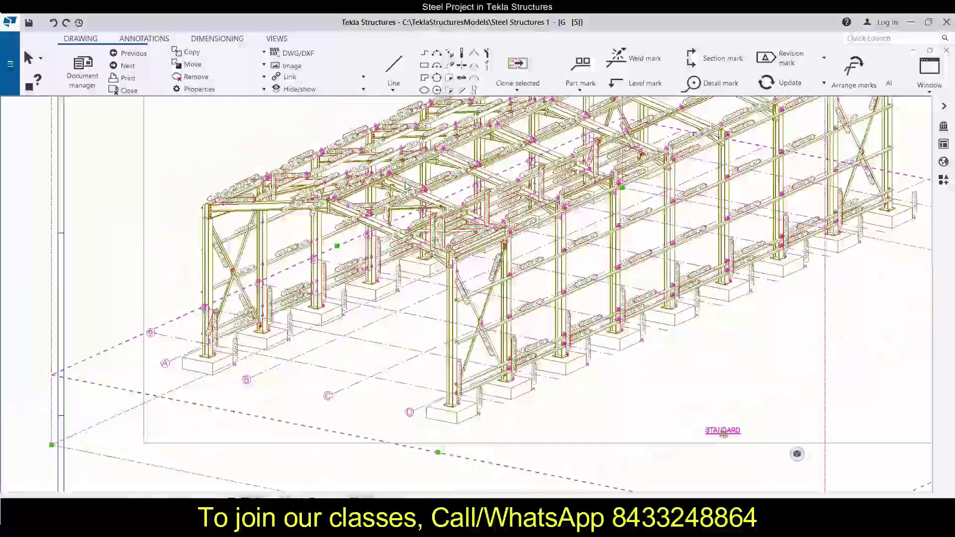
{"action": "scroll", "coordinate": [139, 193], "scroll_direction": "down", "scroll_amount": 2}
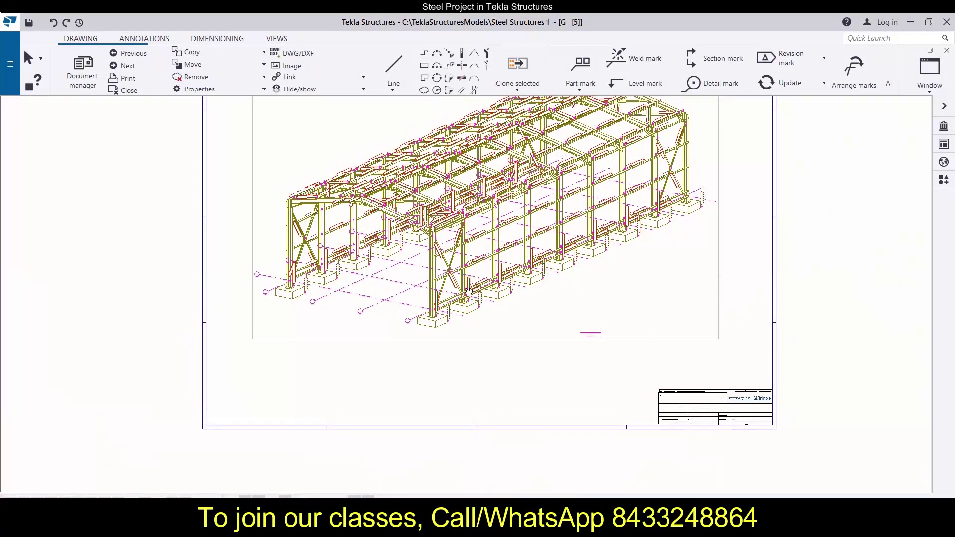
{"action": "middle_click_drag", "start_coordinate": [478, 256], "coordinate": [460, 307]}
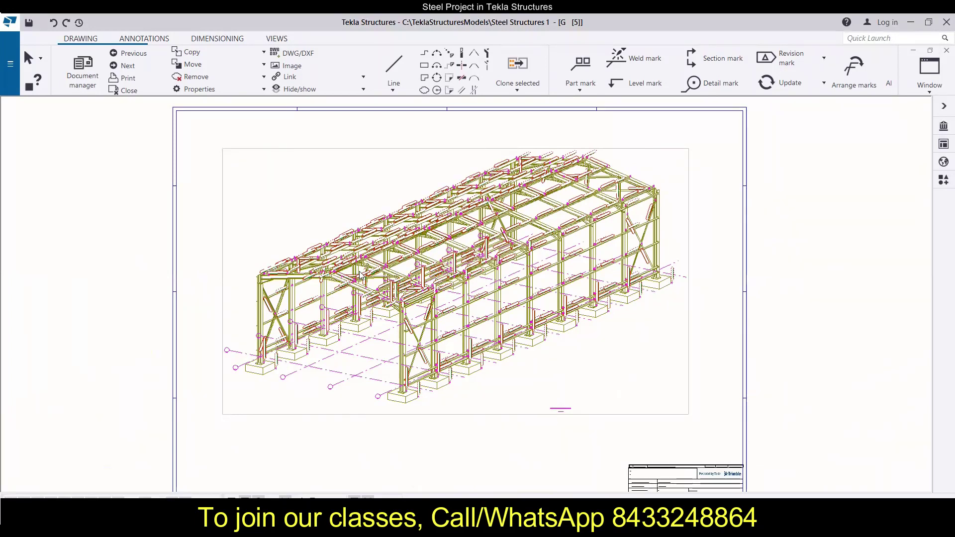
{"action": "scroll", "coordinate": [365, 271], "scroll_direction": "up", "scroll_amount": 2}
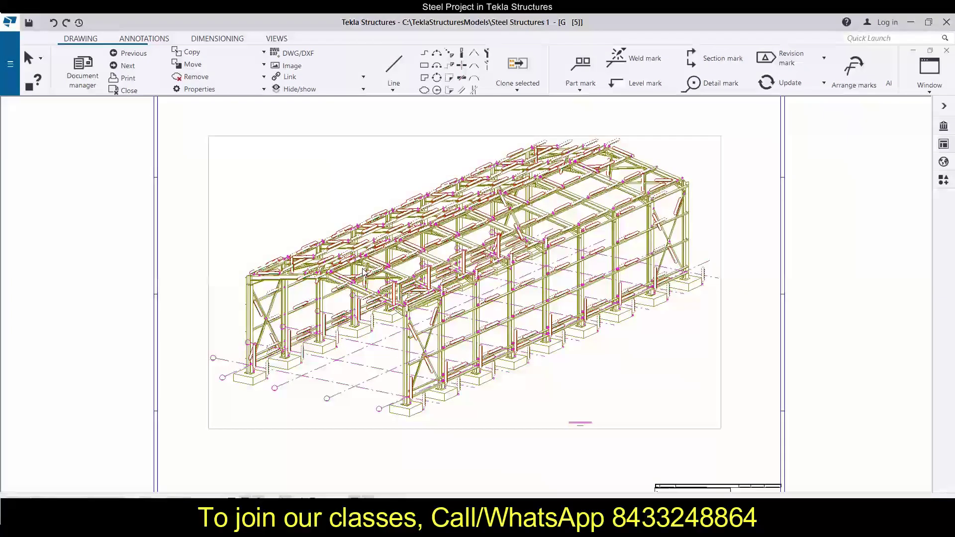
{"action": "scroll", "coordinate": [365, 271], "scroll_direction": "up", "scroll_amount": 1}
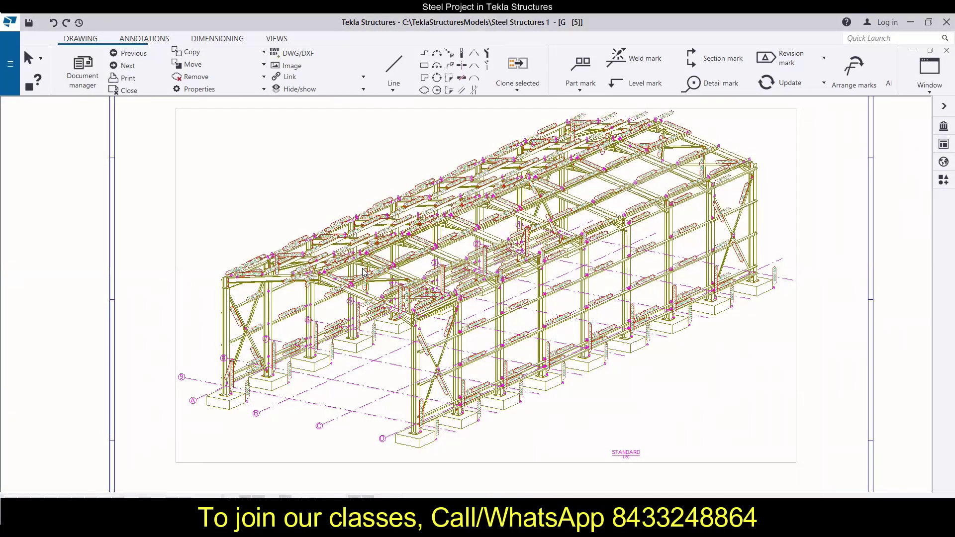
{"action": "scroll", "coordinate": [333, 256], "scroll_direction": "up", "scroll_amount": 1}
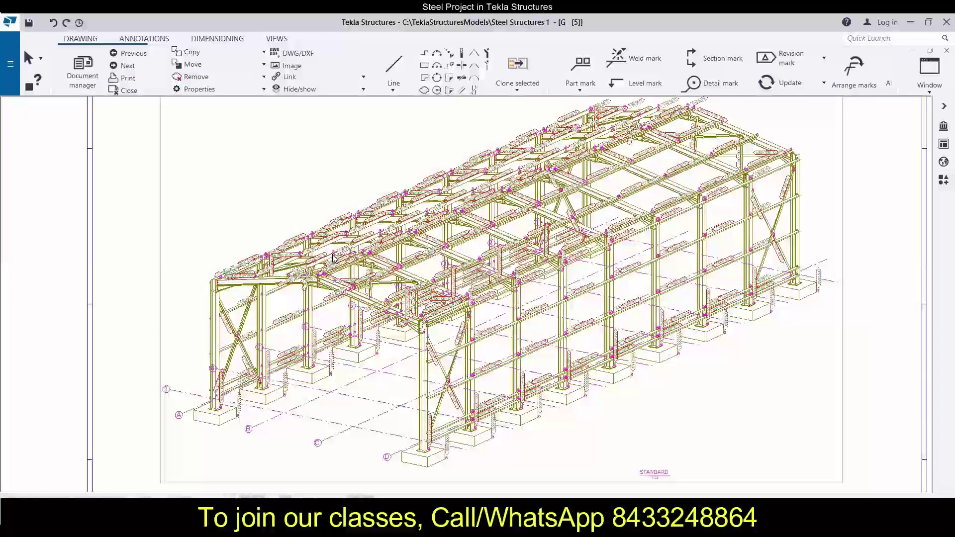
{"action": "scroll", "coordinate": [333, 256], "scroll_direction": "down", "scroll_amount": 1}
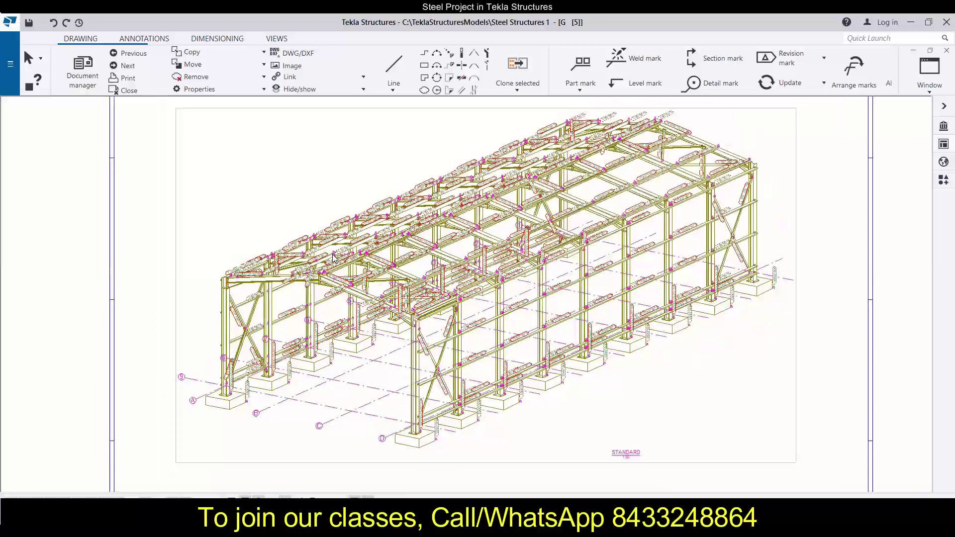